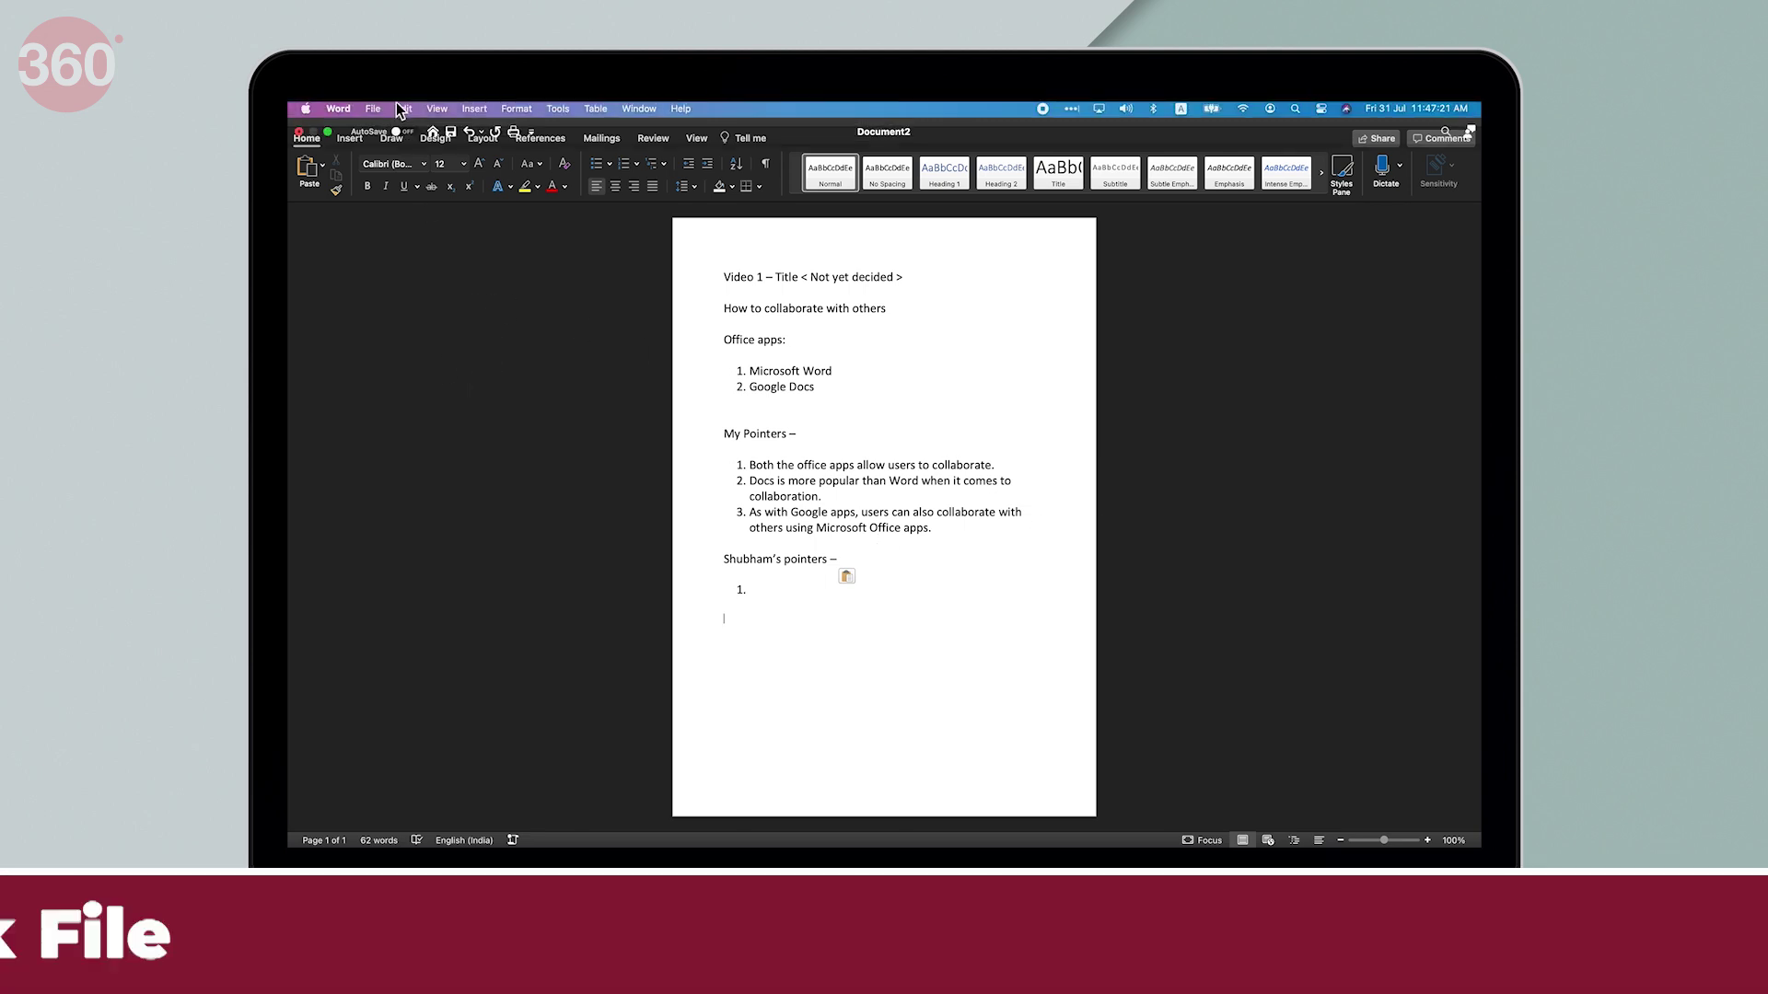
- Save the draft to OneDrive as a .docx named 'Video idea with' plus the collaborator's name
click(374, 108)
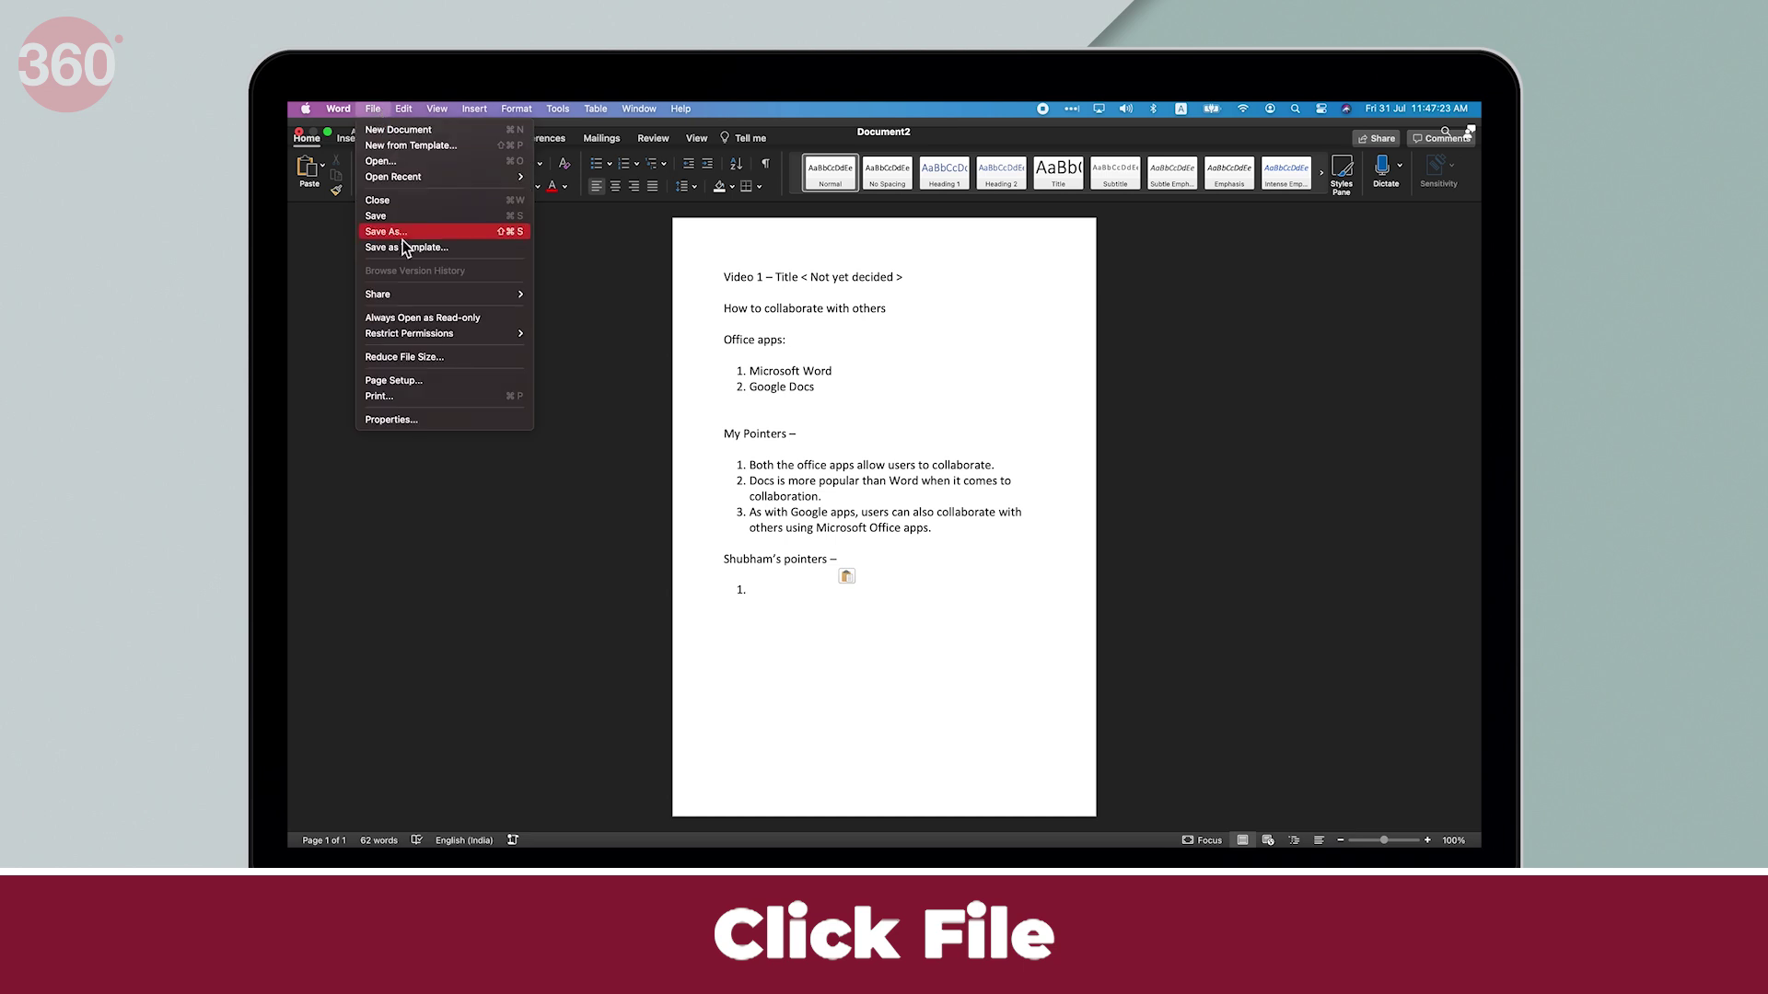
click(485, 235)
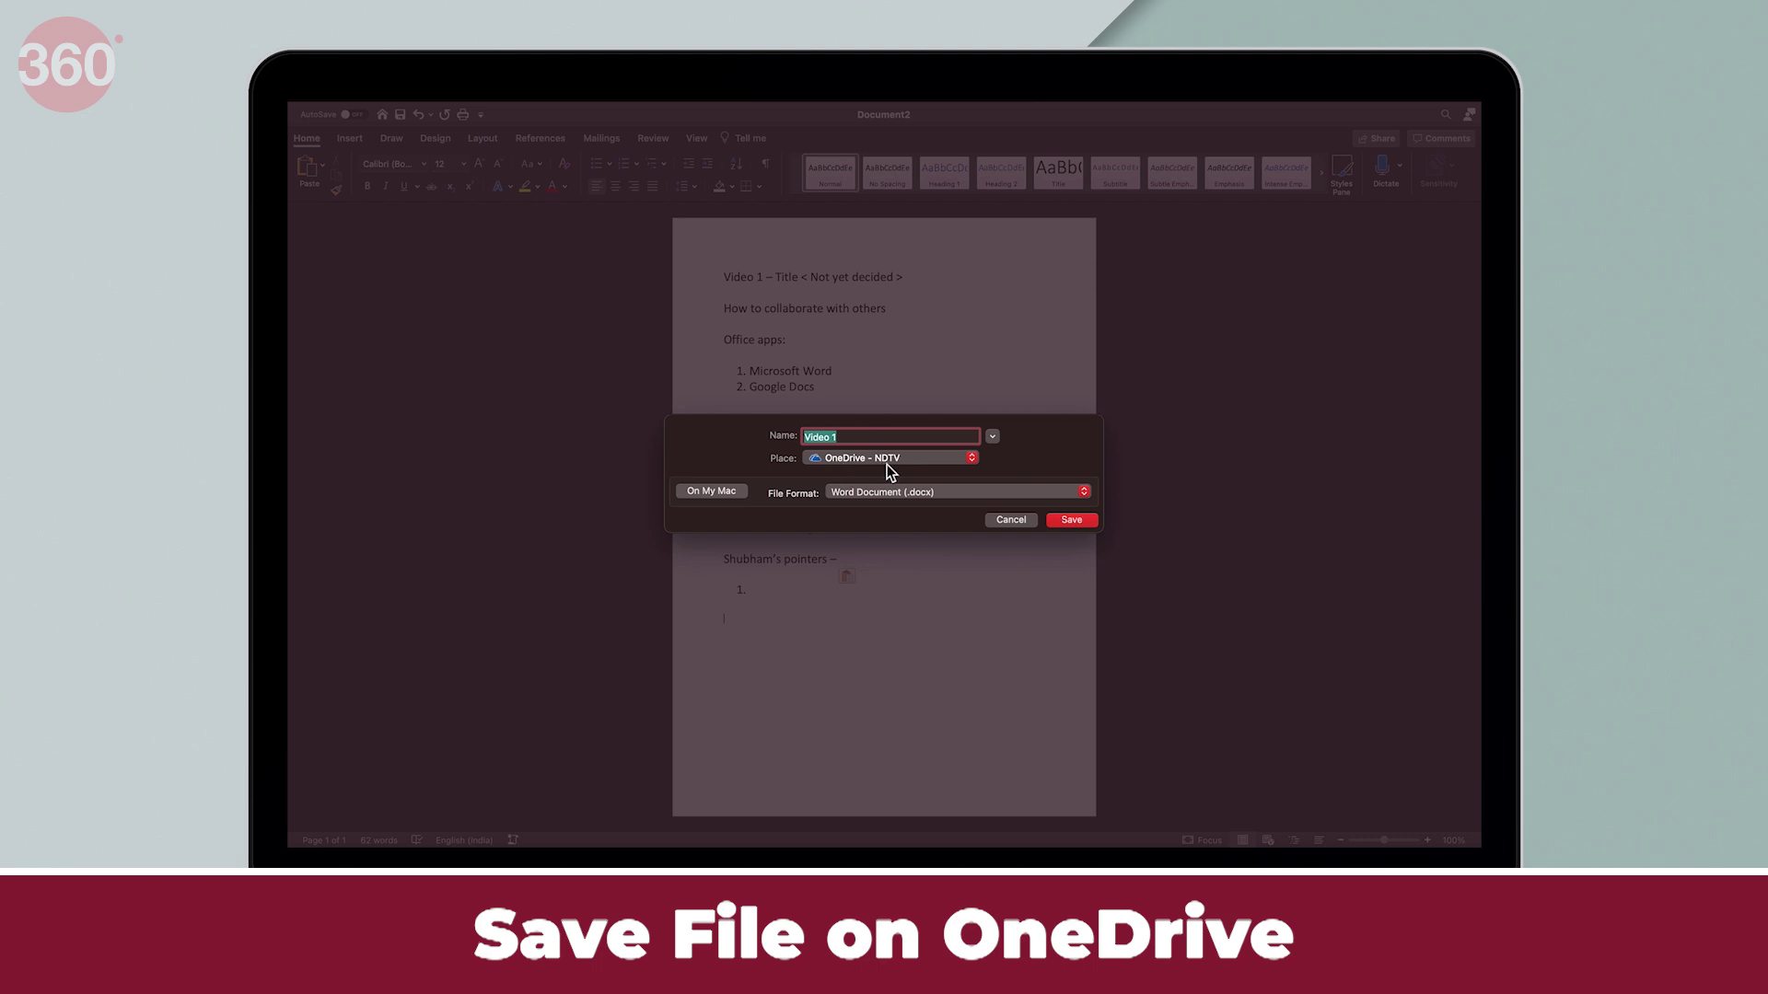
click(860, 438)
text(idea with shubham)
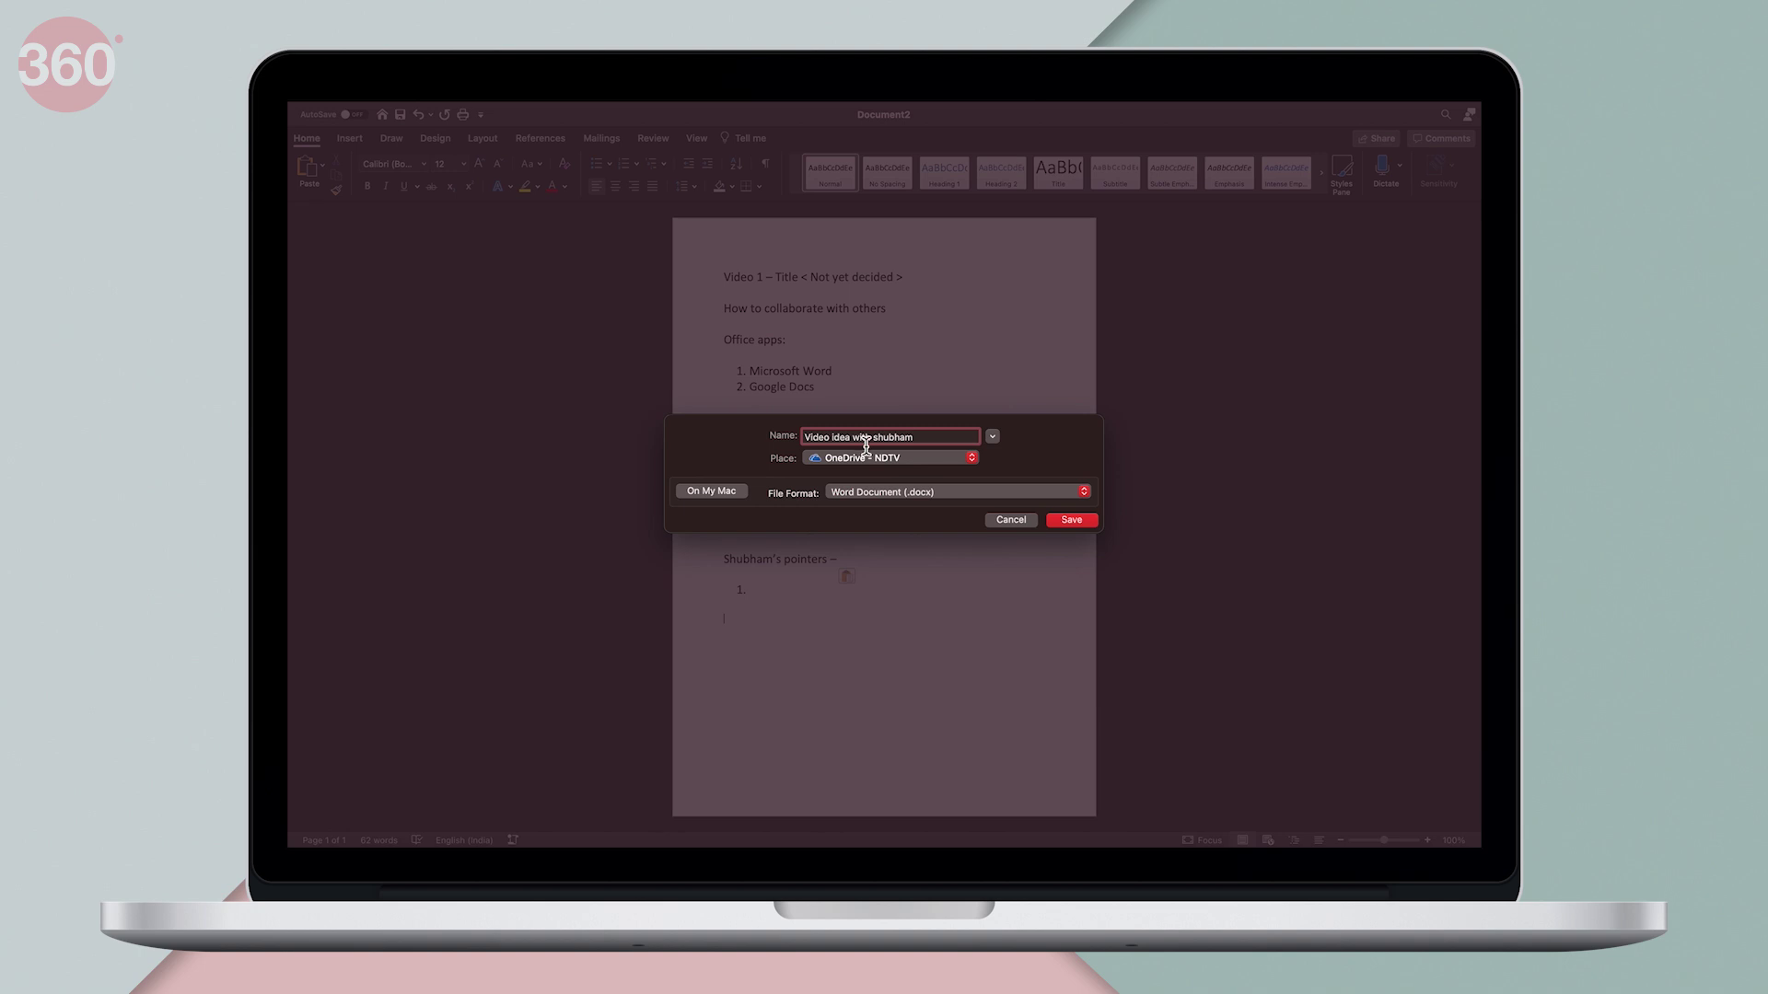
click(1074, 520)
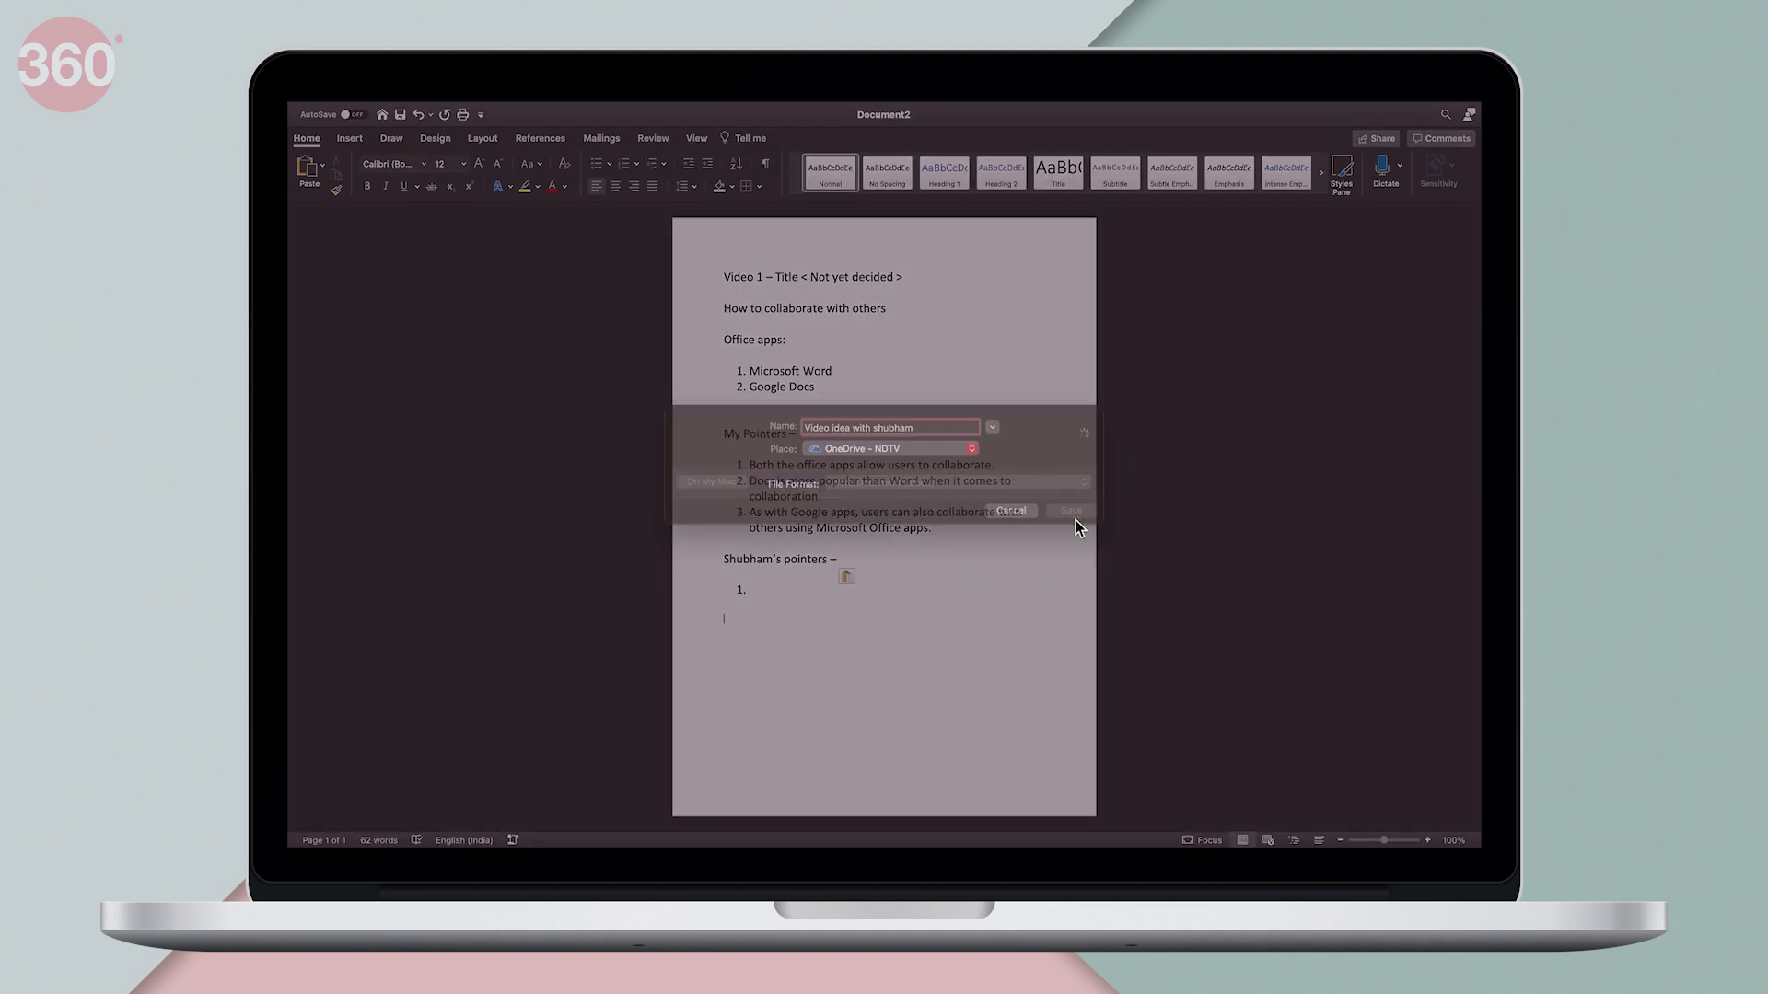
- Set the share link to work for Specific people with editing allowed
click(1384, 144)
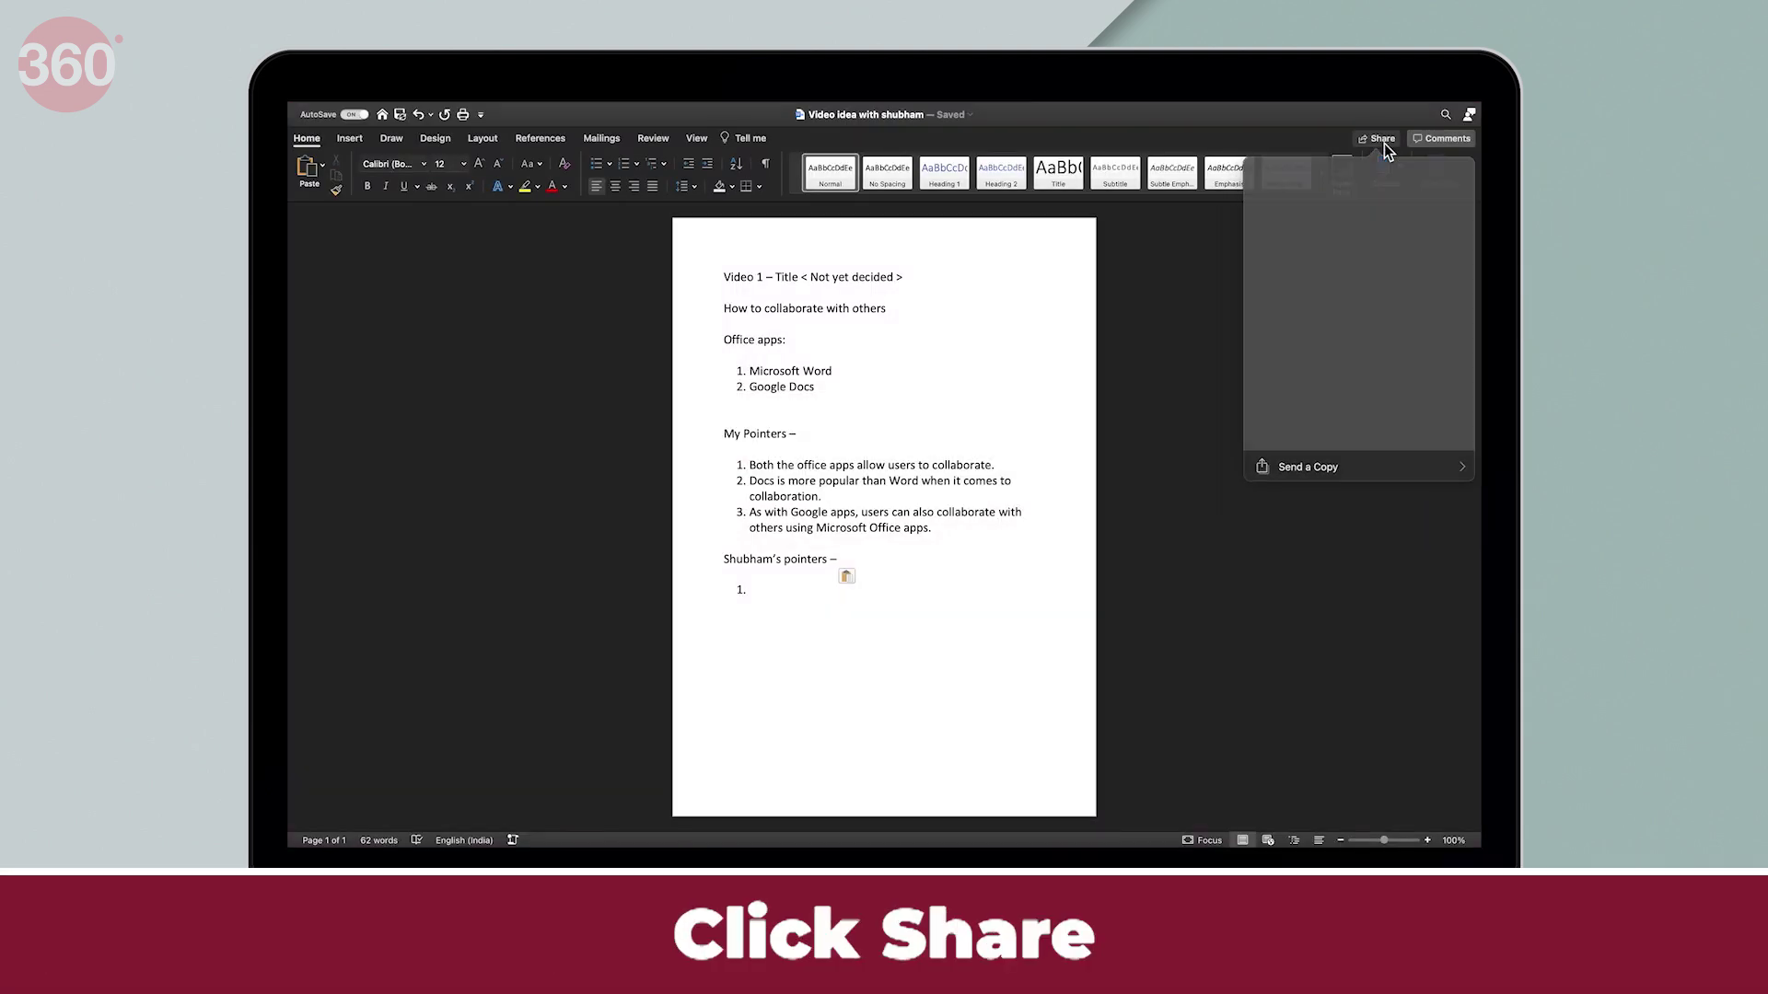
click(1399, 227)
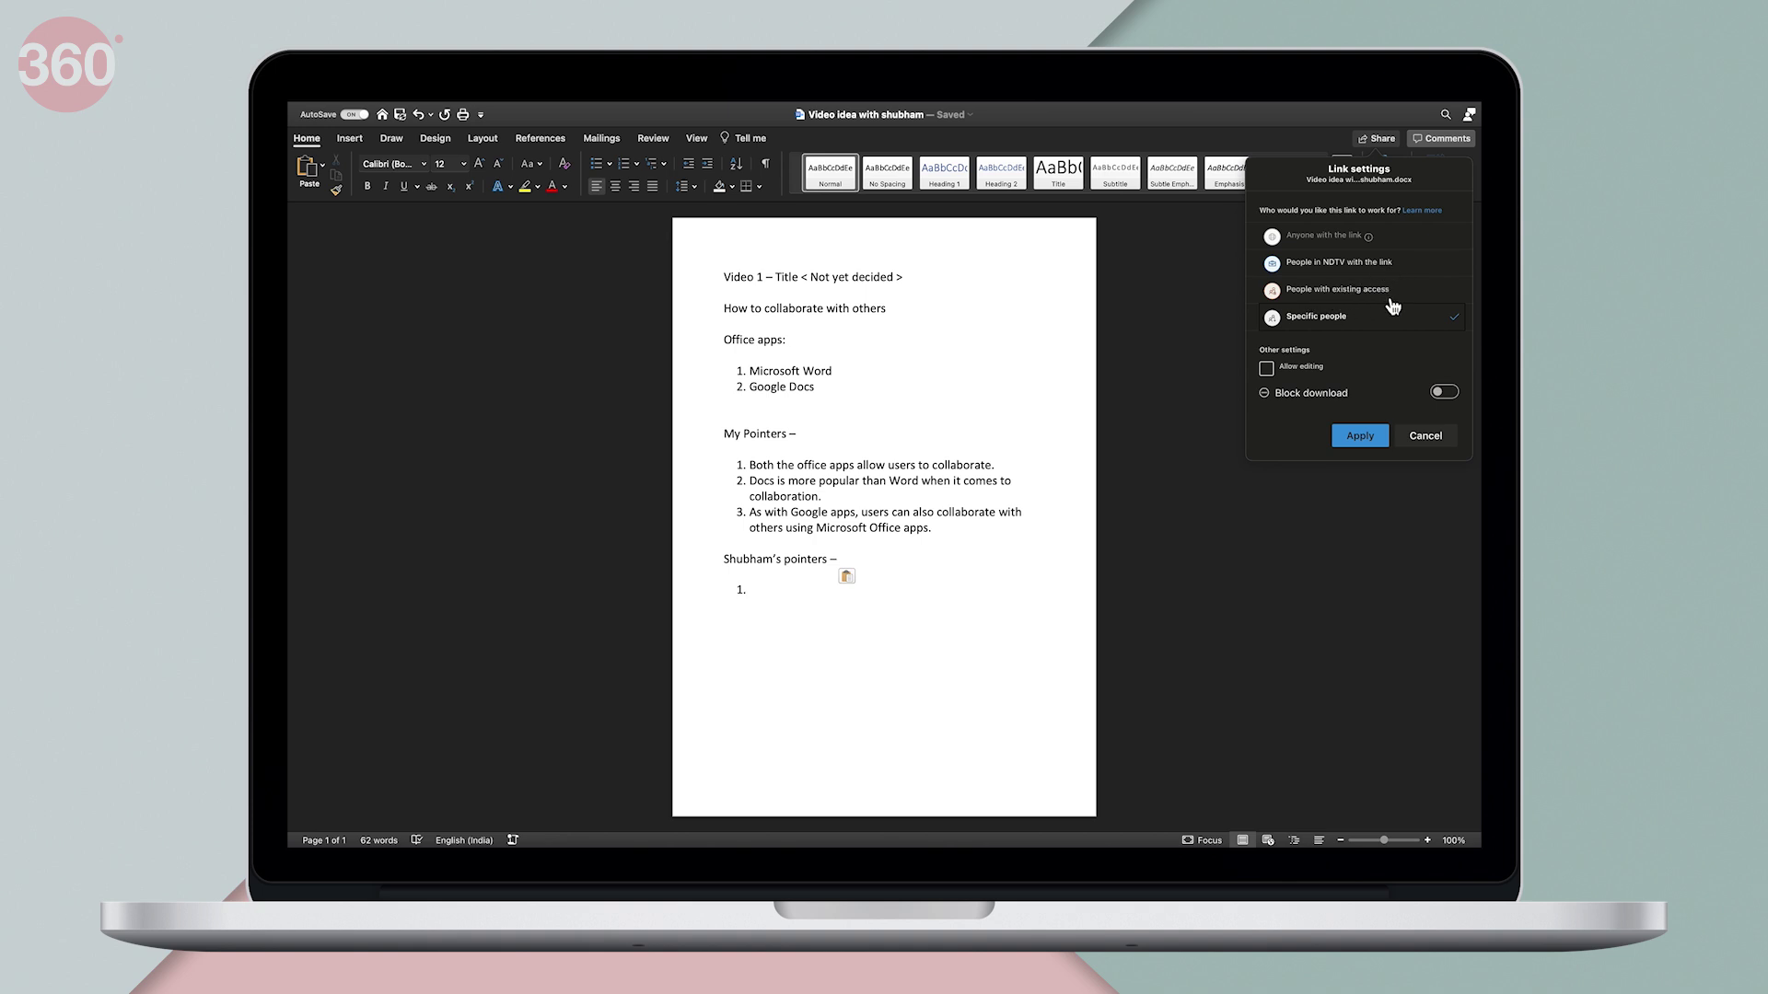
click(1268, 369)
click(1268, 369)
click(1268, 369)
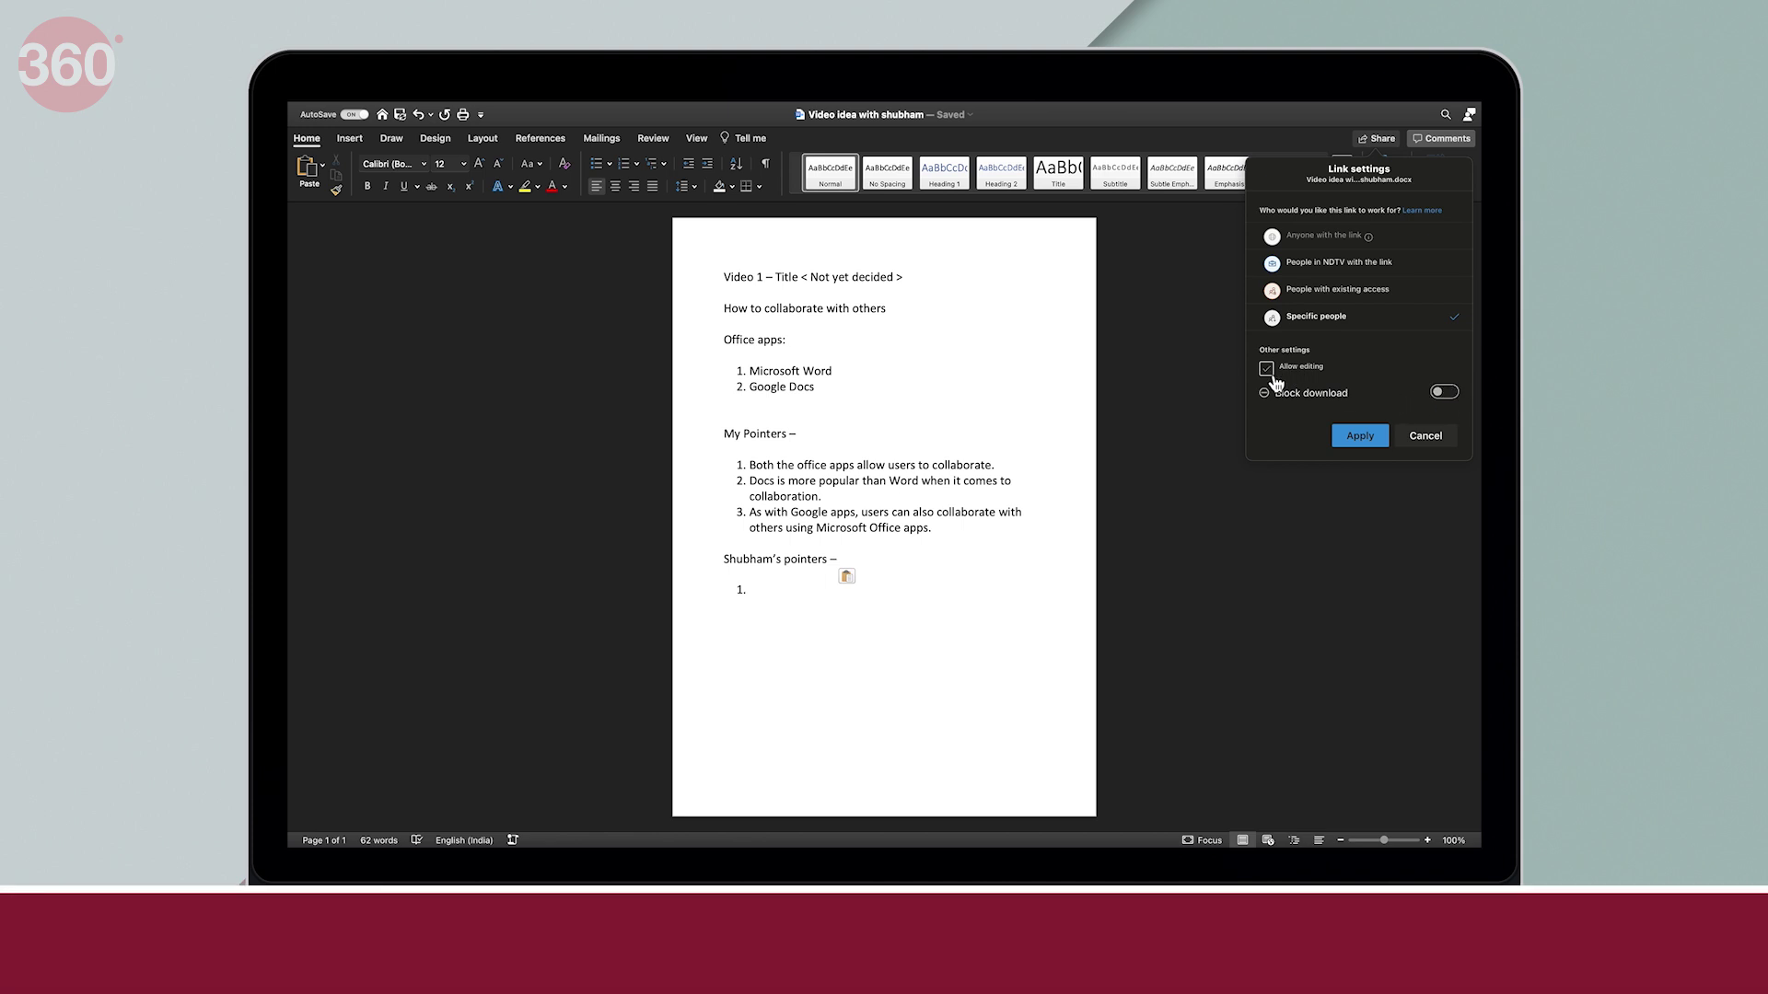
click(1360, 437)
- Add the colleague as the link's recipient and copy the share link
text(shubham rahe)
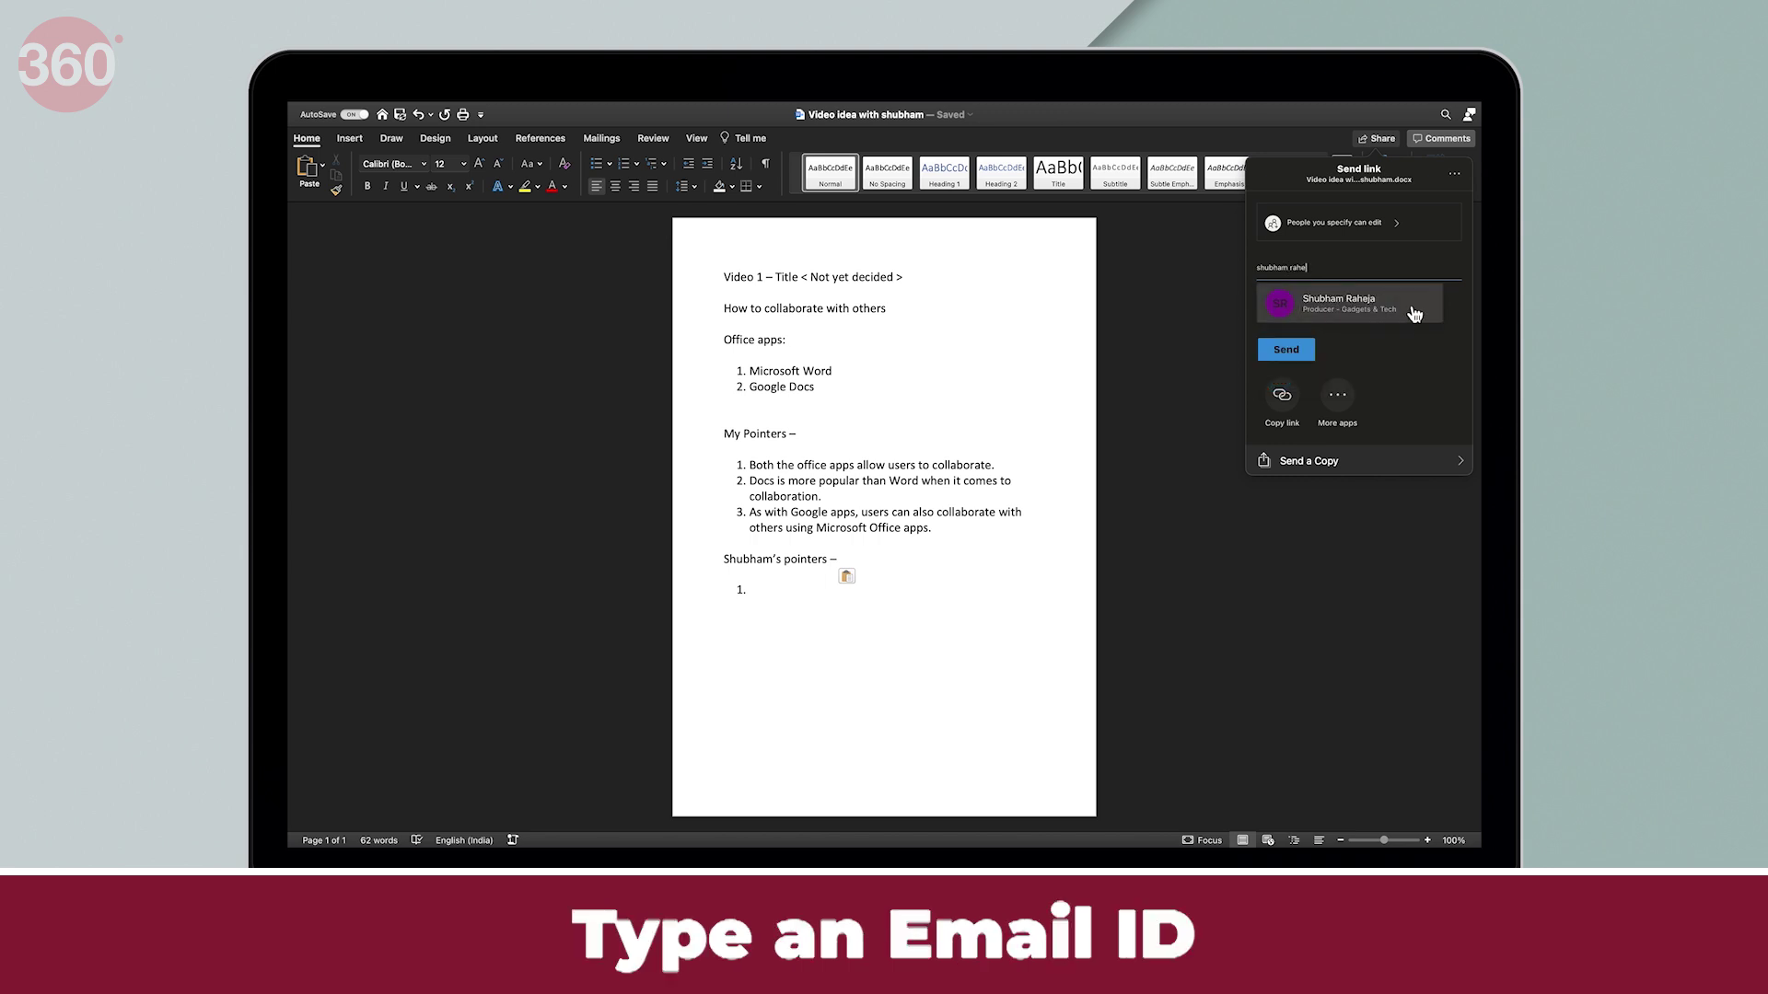
click(1415, 315)
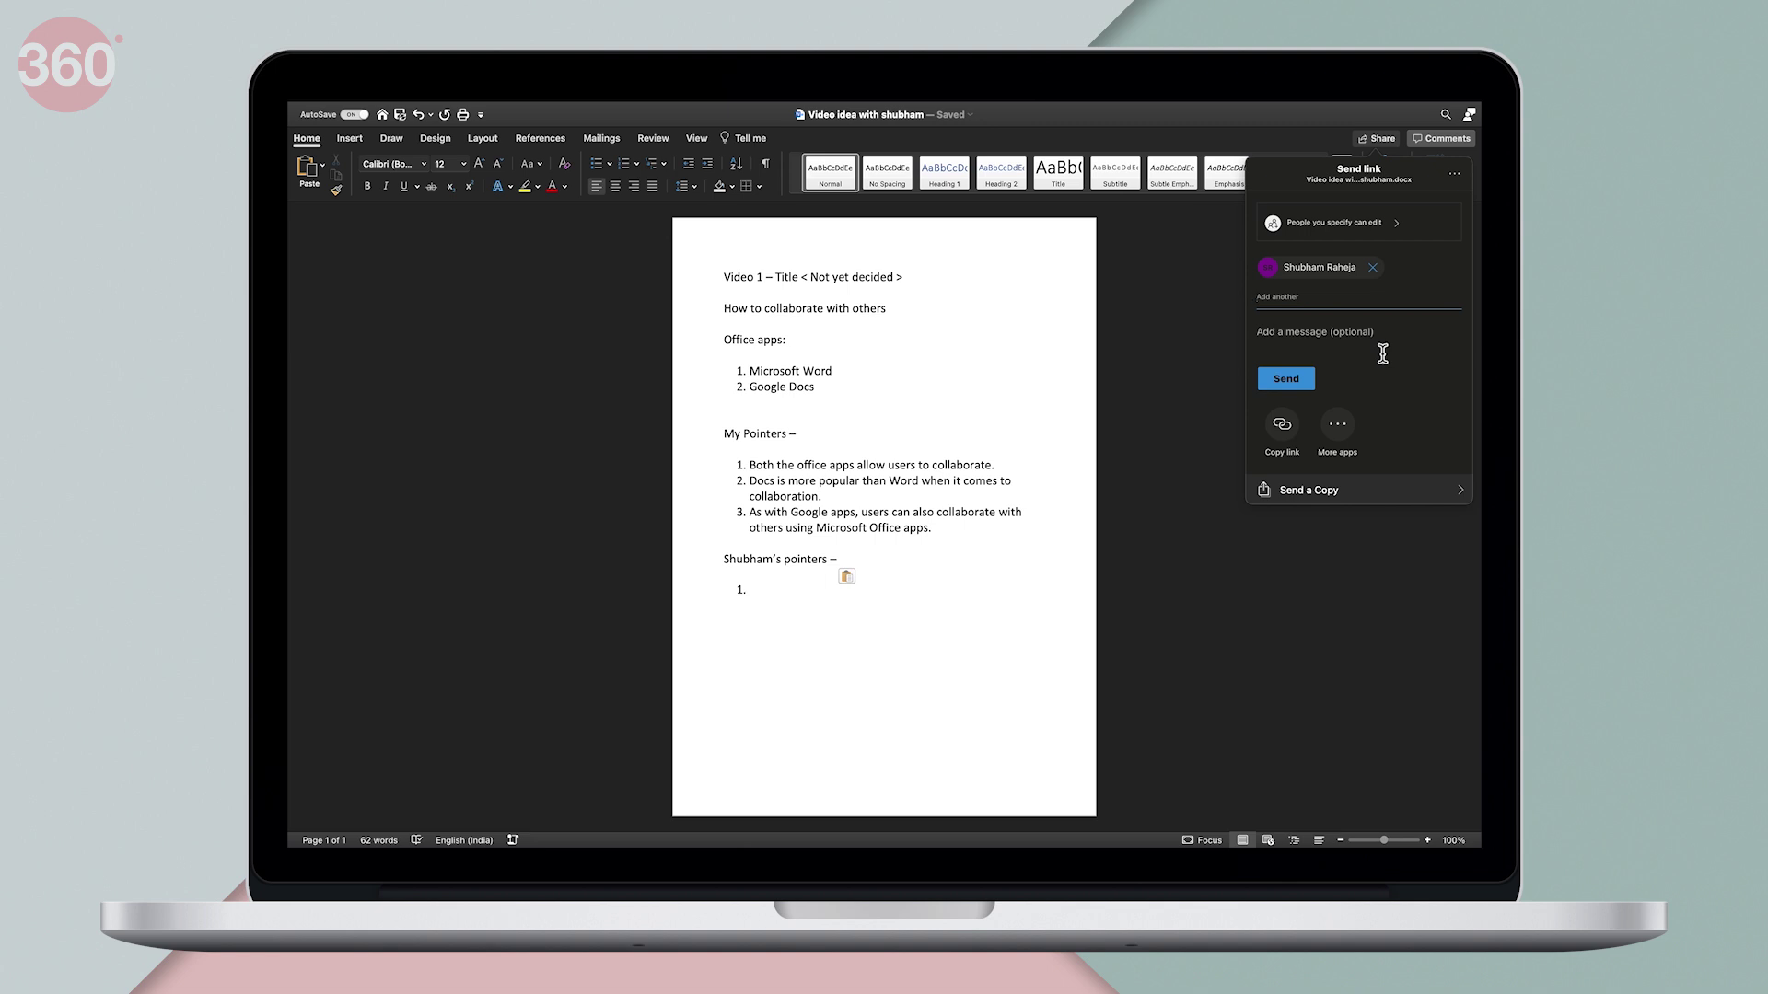
click(1285, 426)
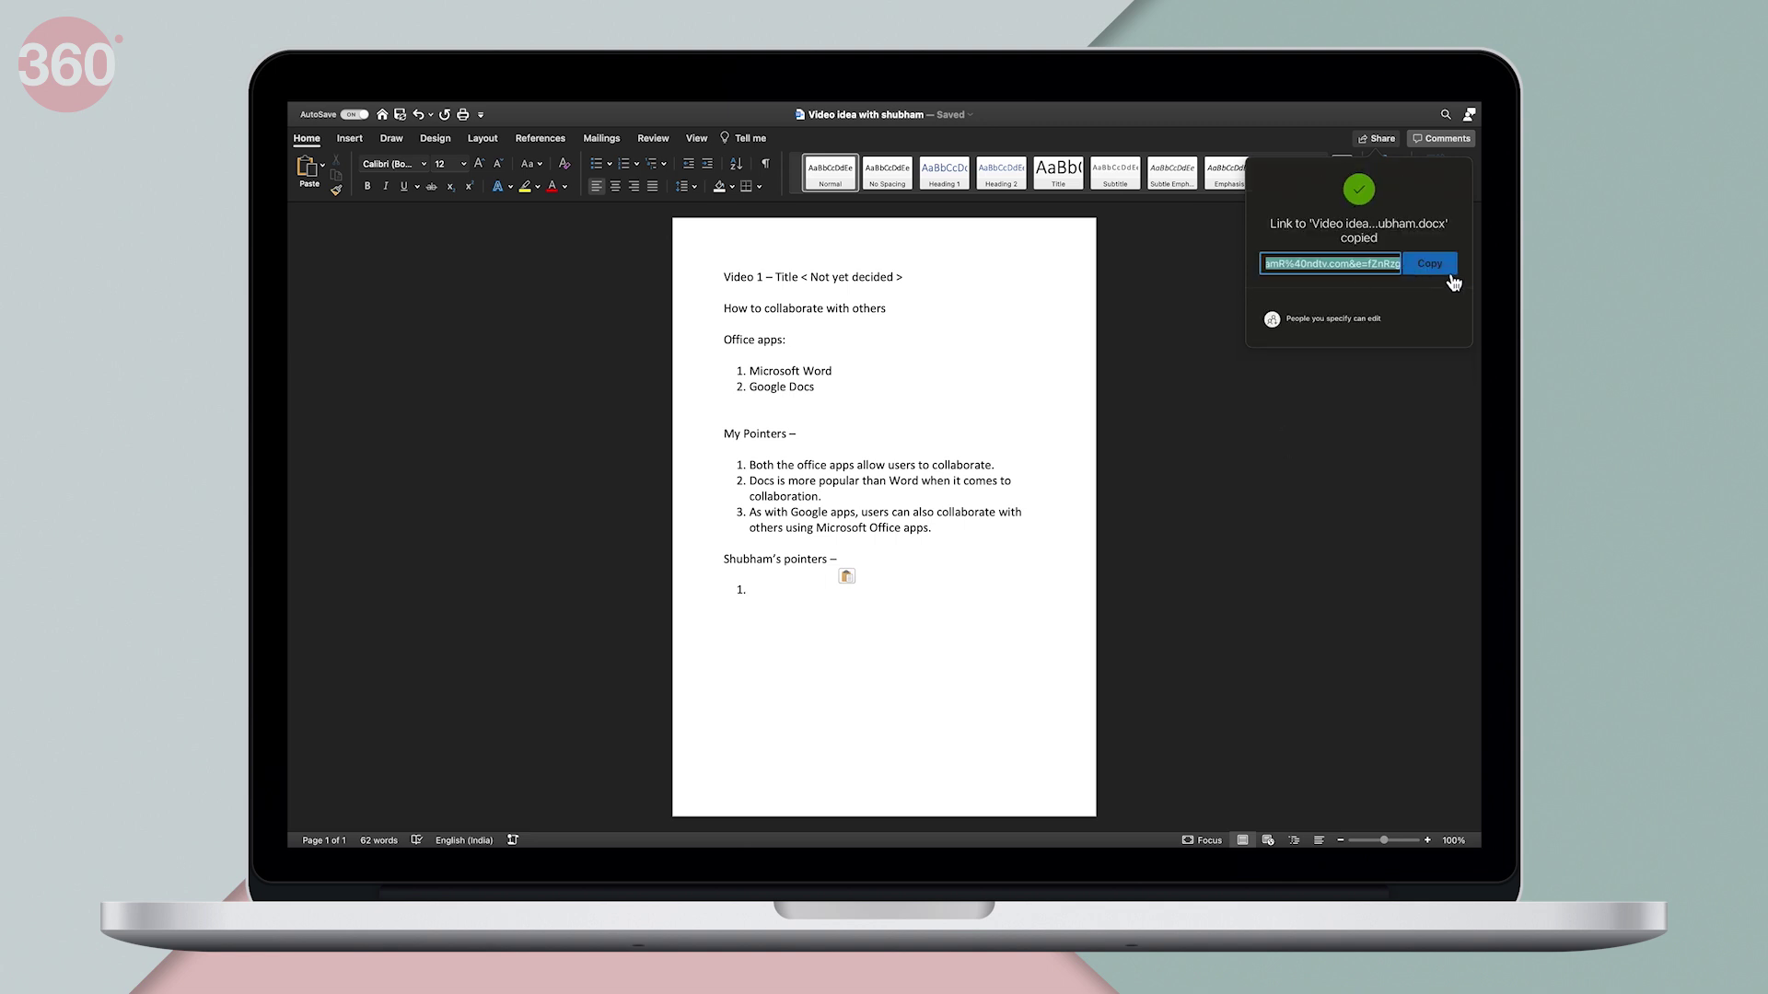
- Address the share link to the colleague and finish the reply 'No you can't do that, please be serious'
click(1381, 140)
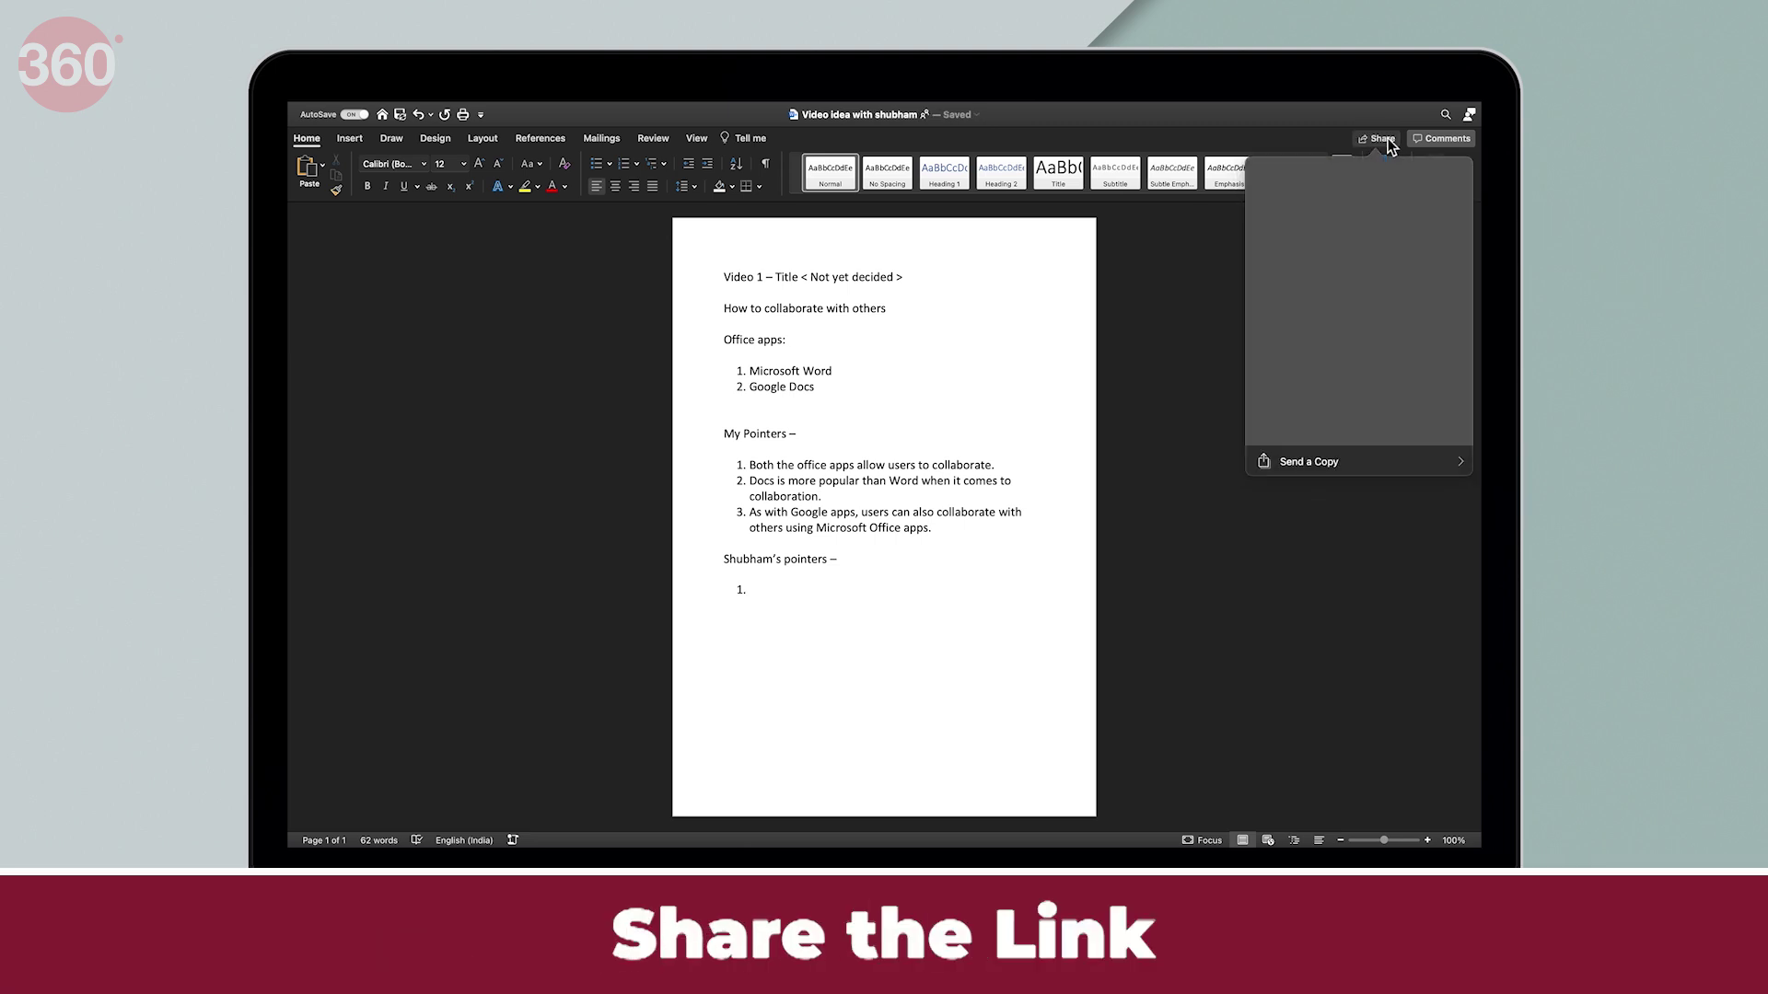
click(1319, 264)
text(shubham ra)
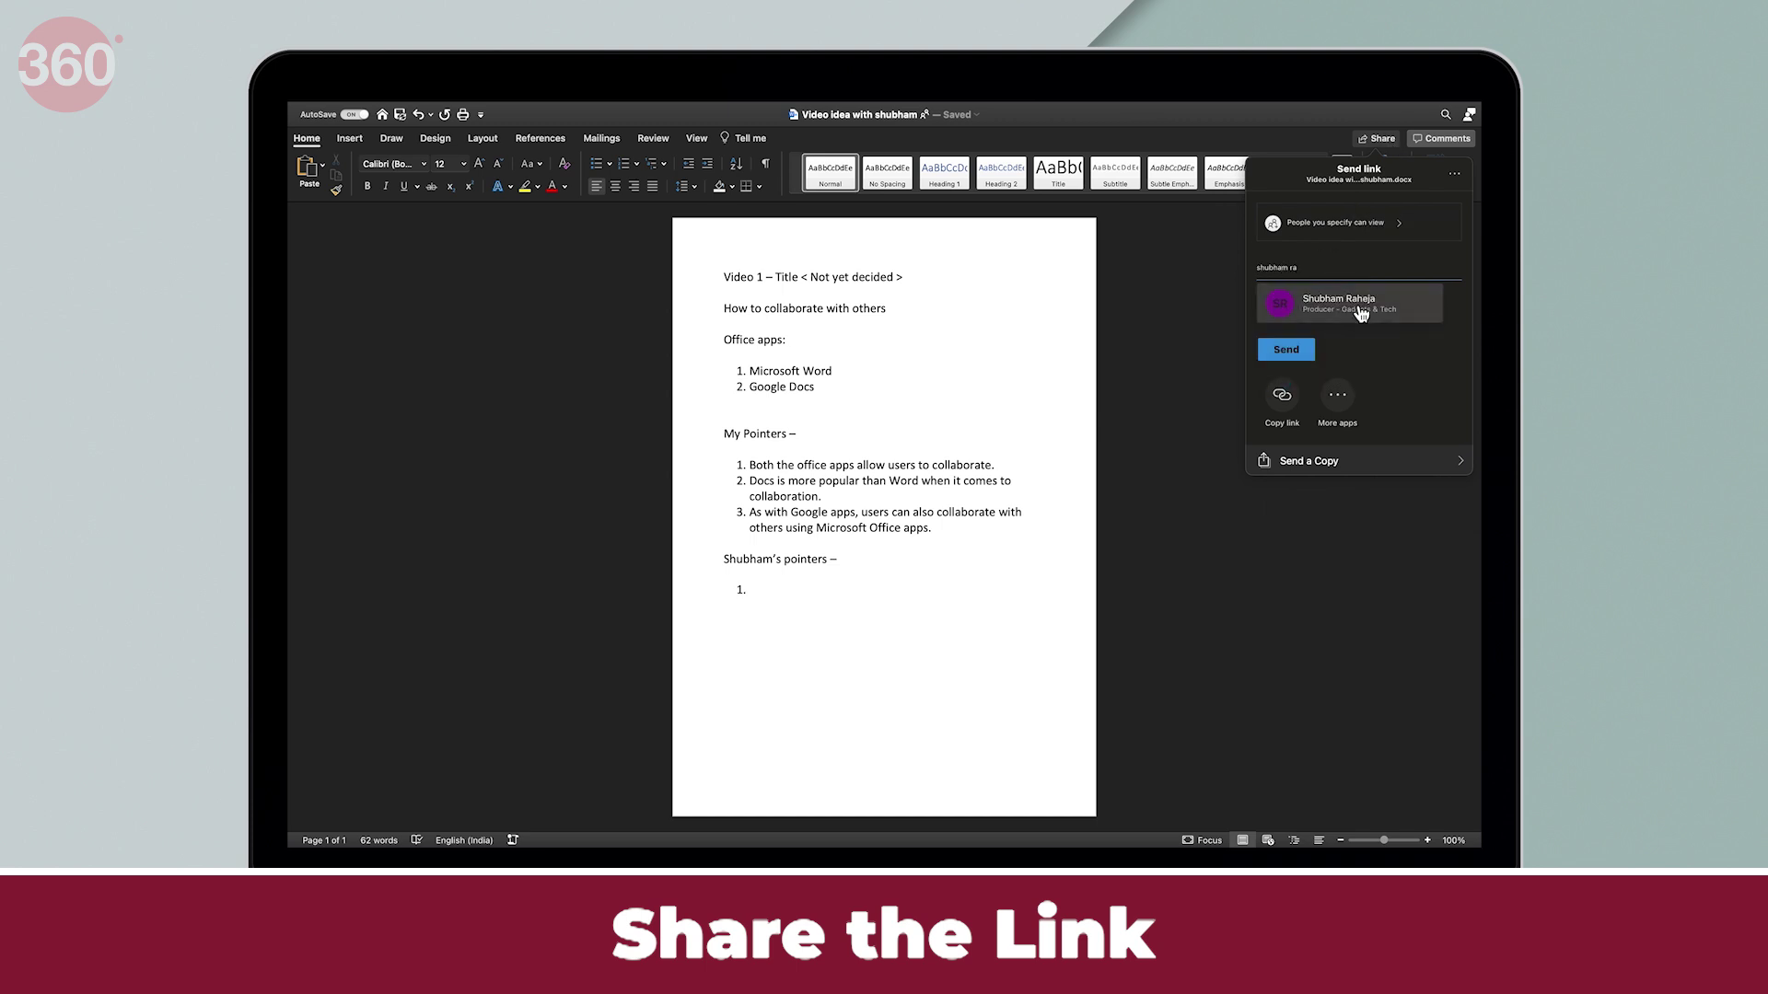
click(1344, 304)
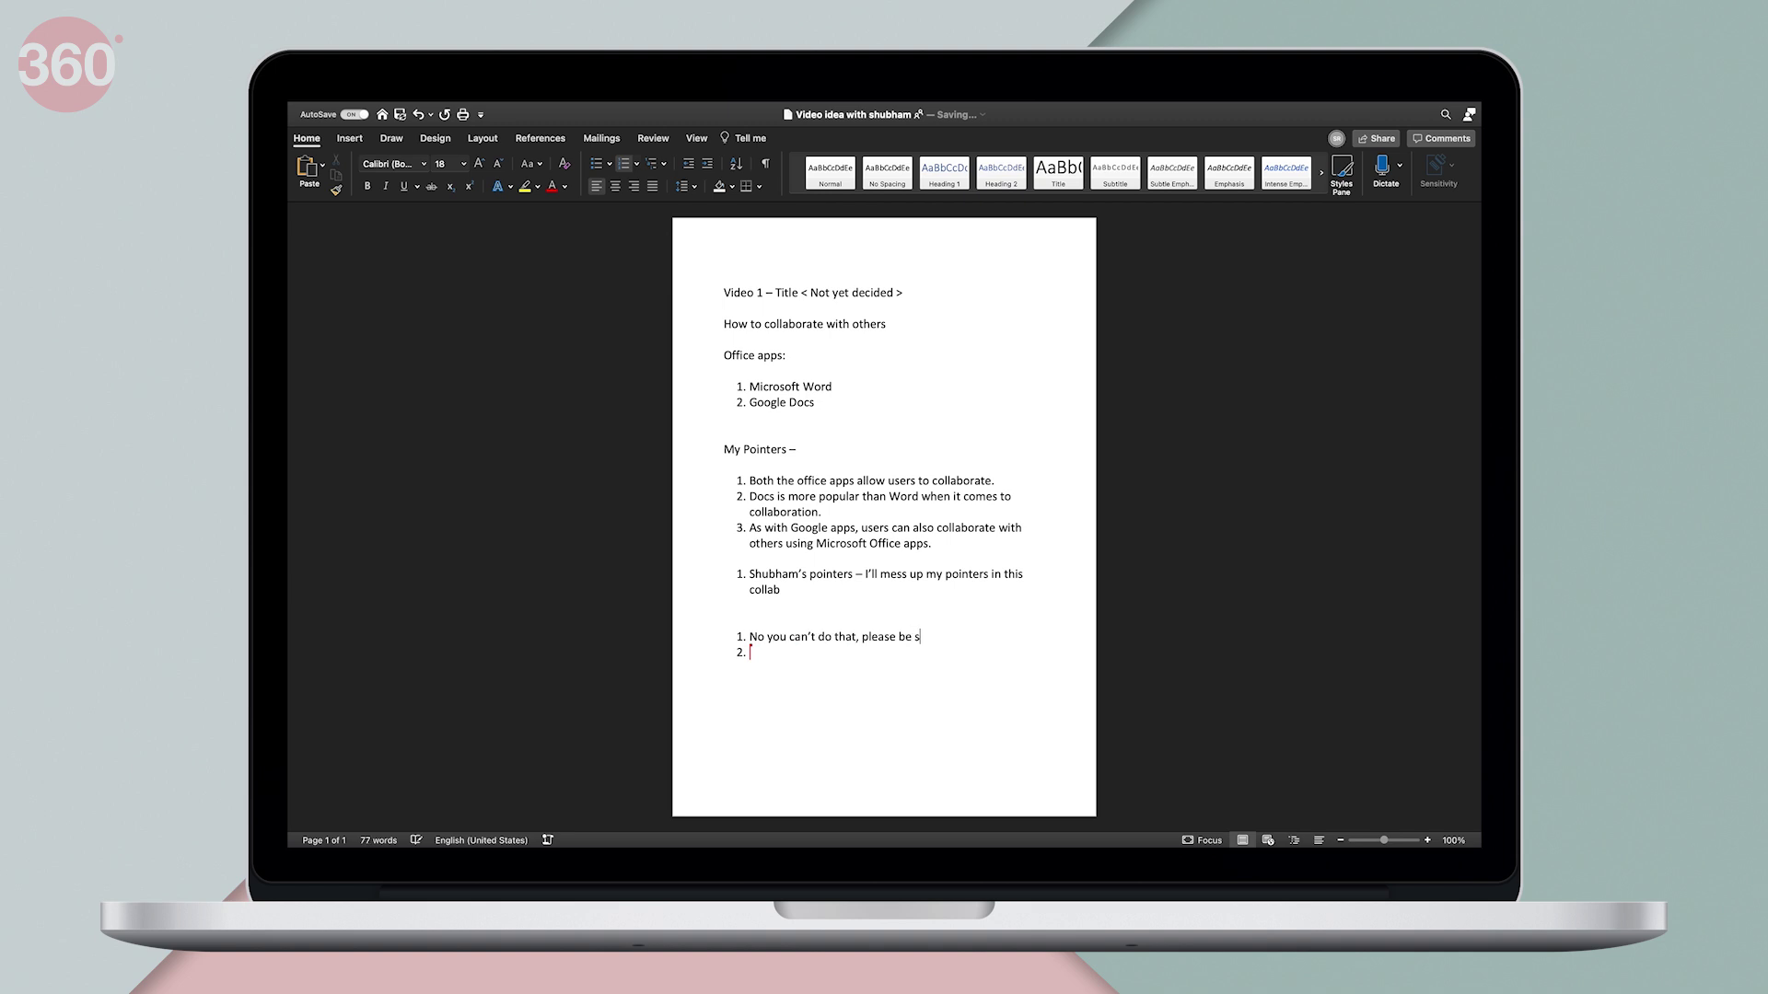
text(erious)
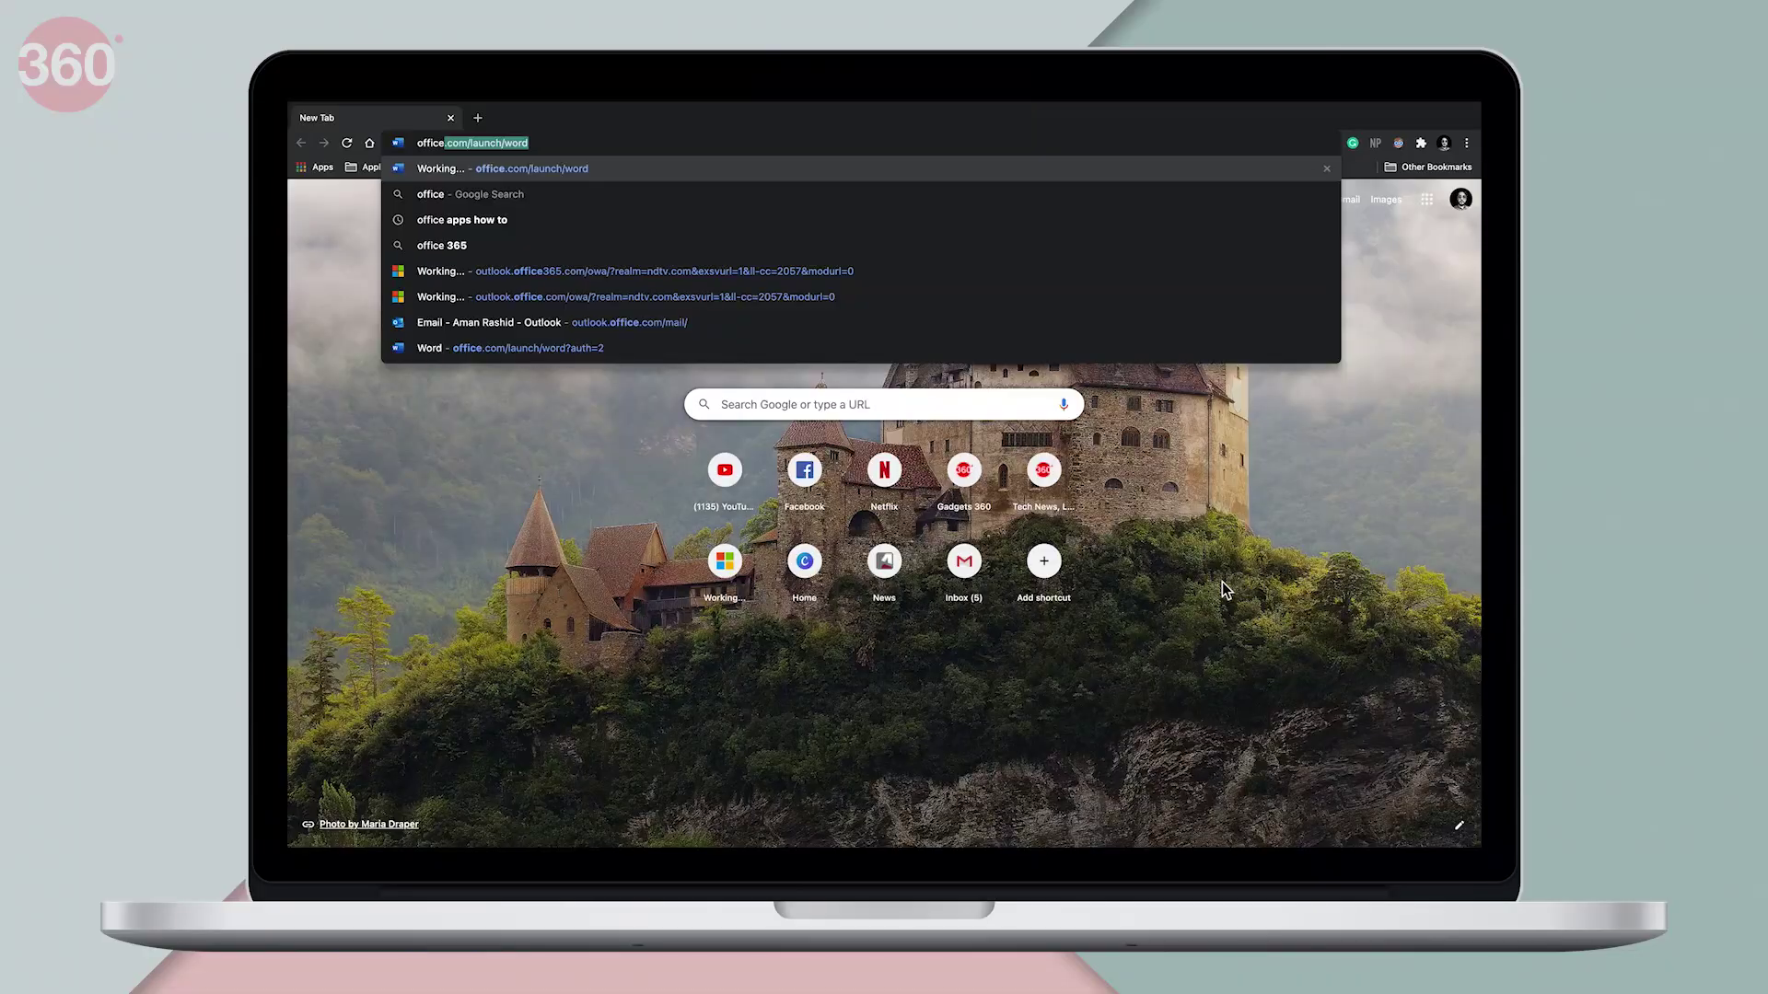
- Go to office.com/launch/word and scroll down to the Recent files list
text(.com)
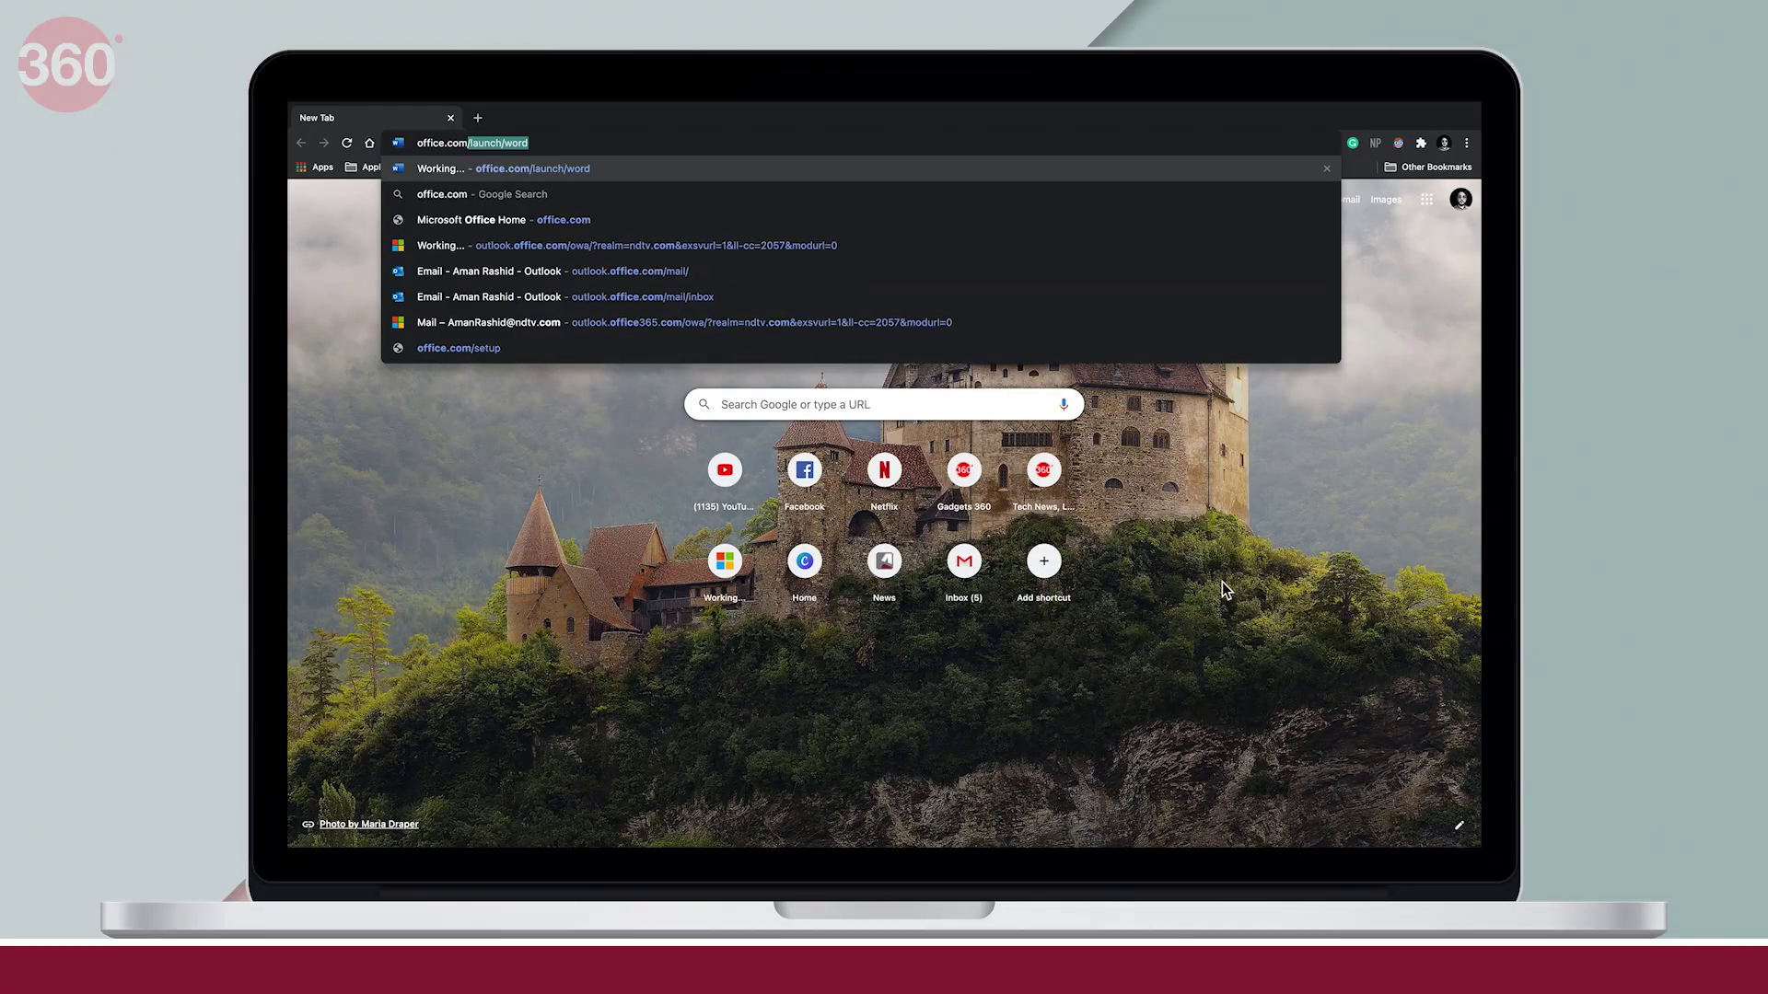
key(Right)
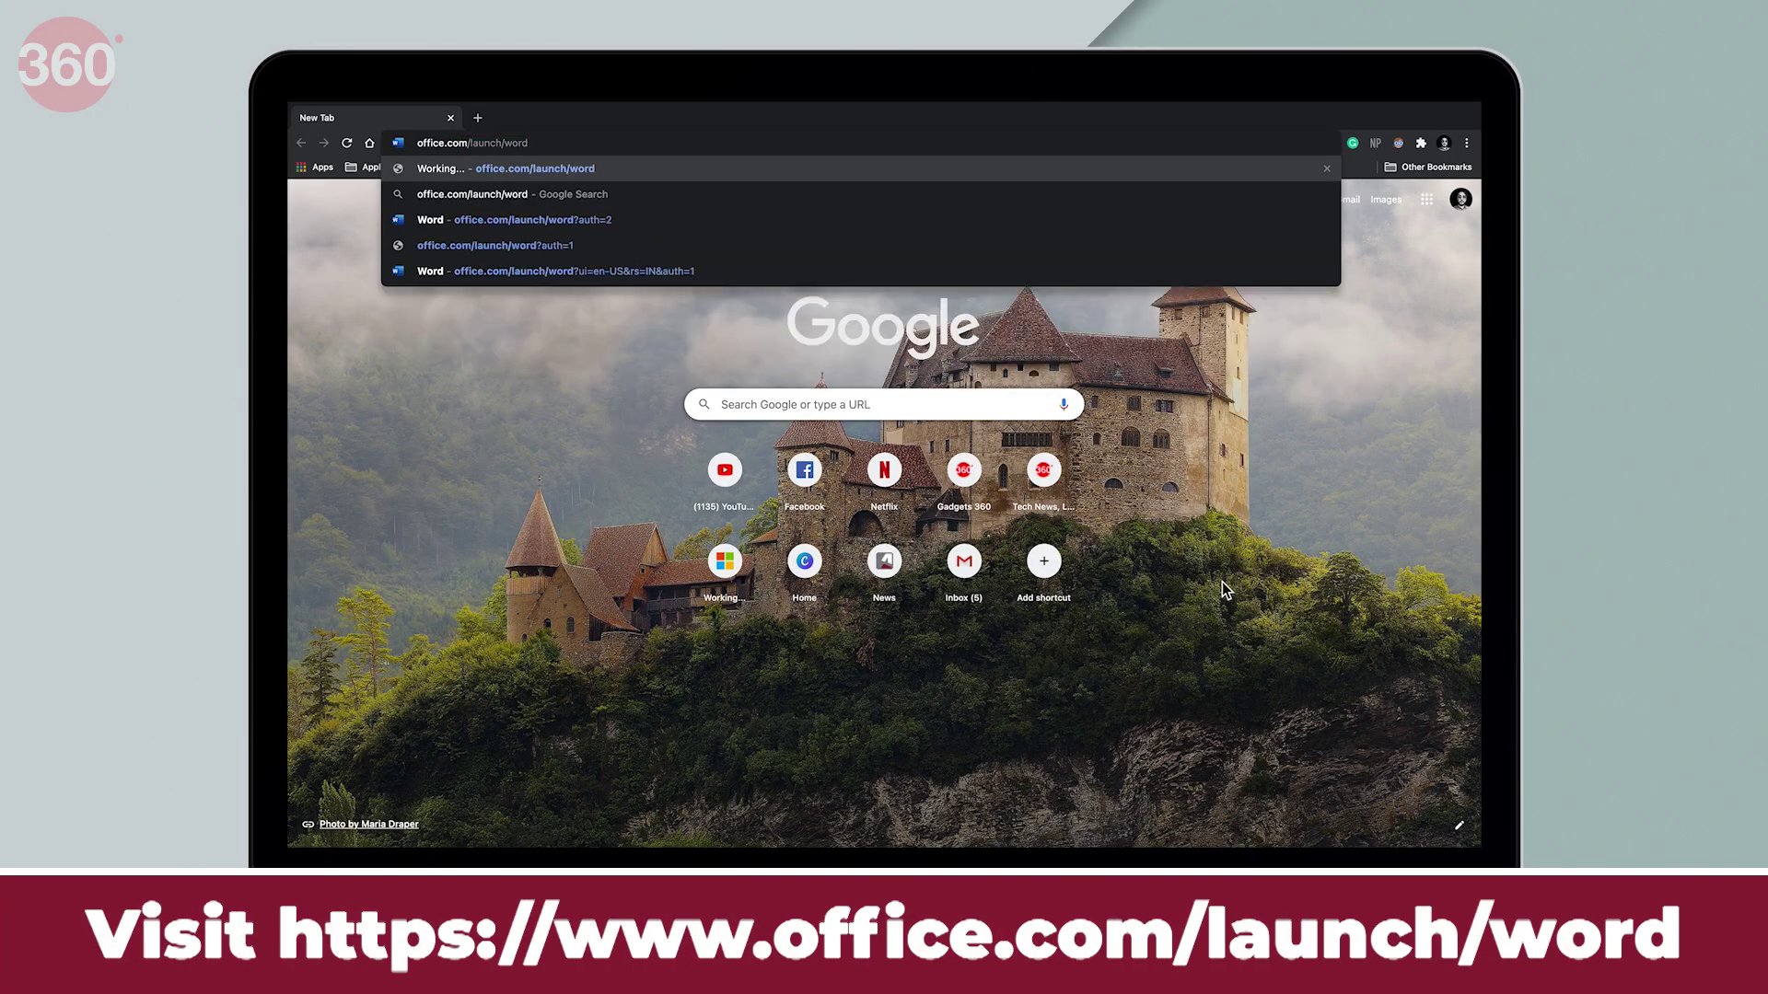
key(Return)
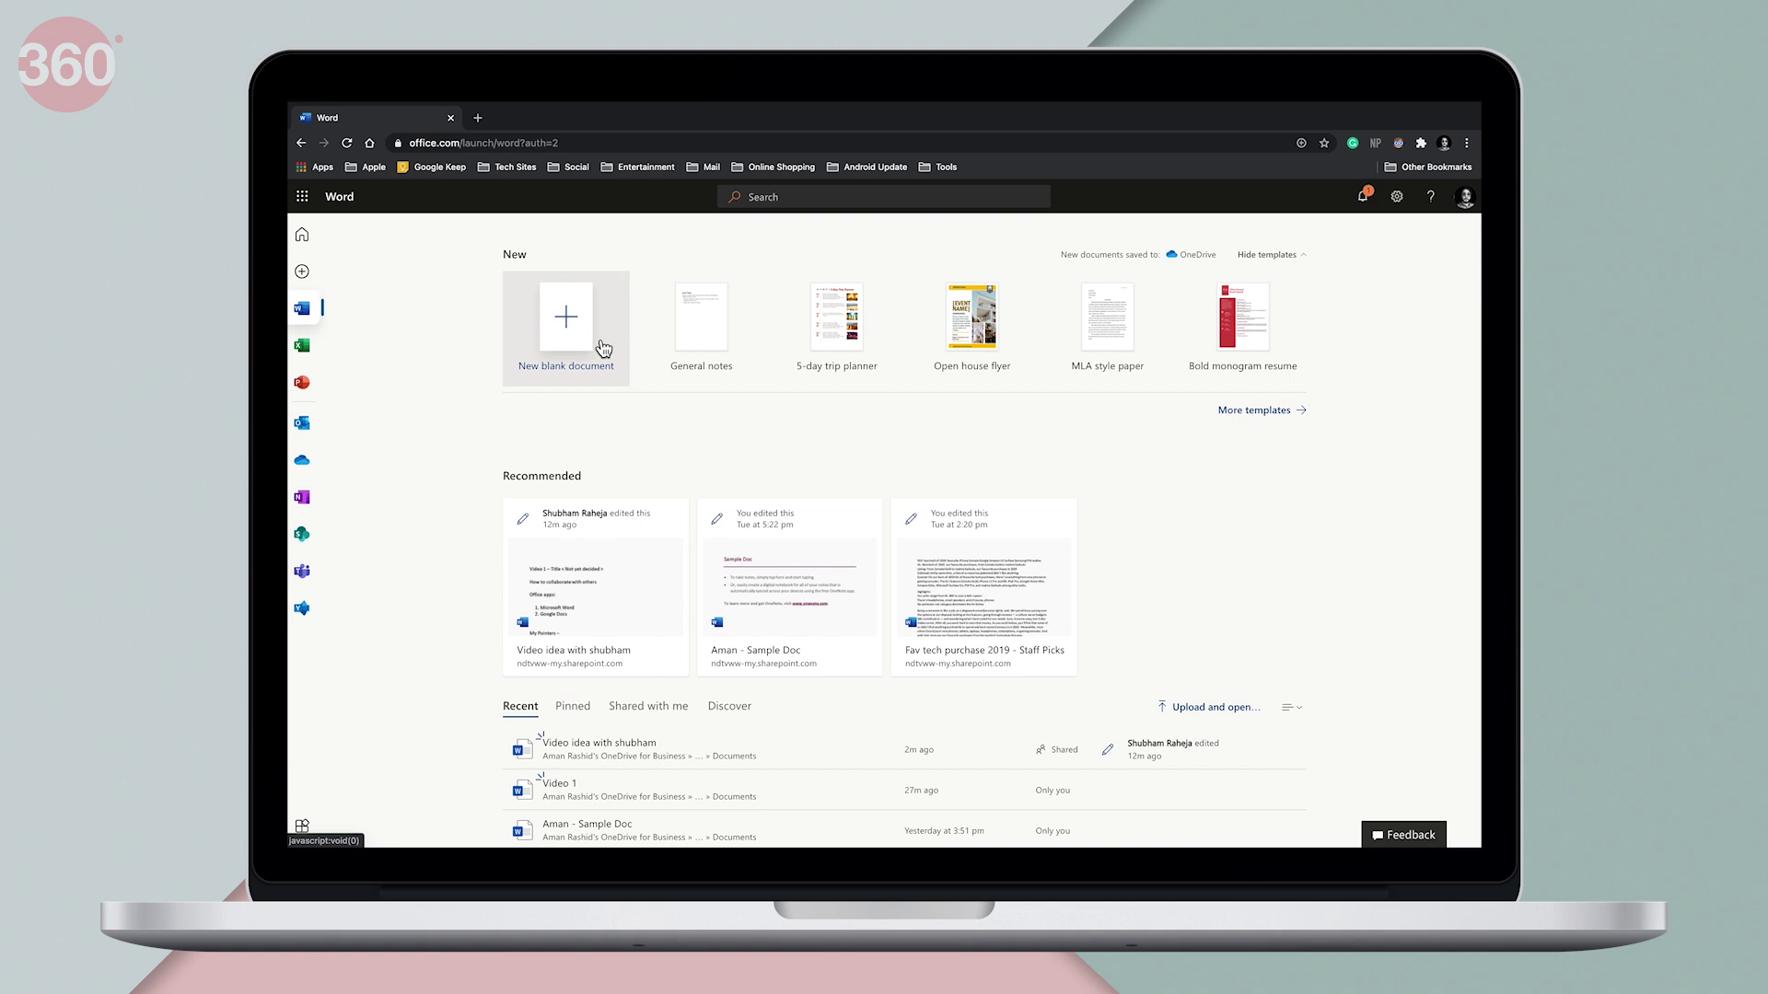
scroll(619, 513, down, 3)
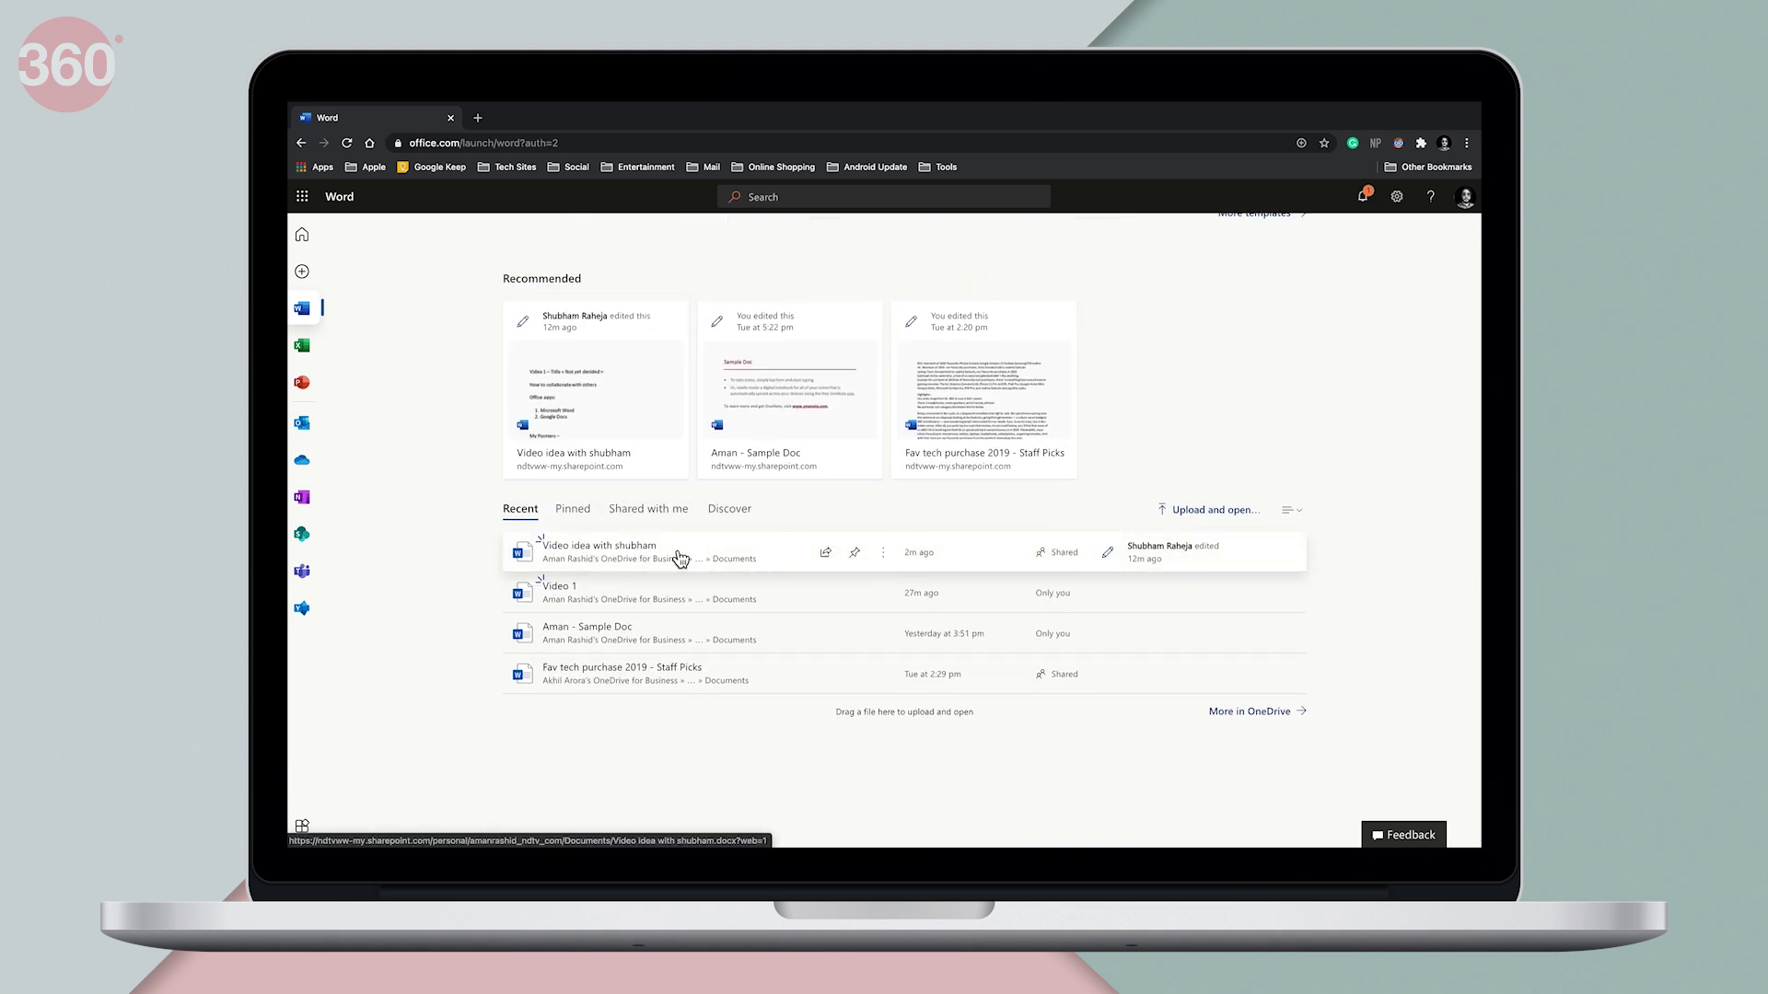
- Open the shared video-idea document and set its link to Specific people with editing allowed
click(612, 395)
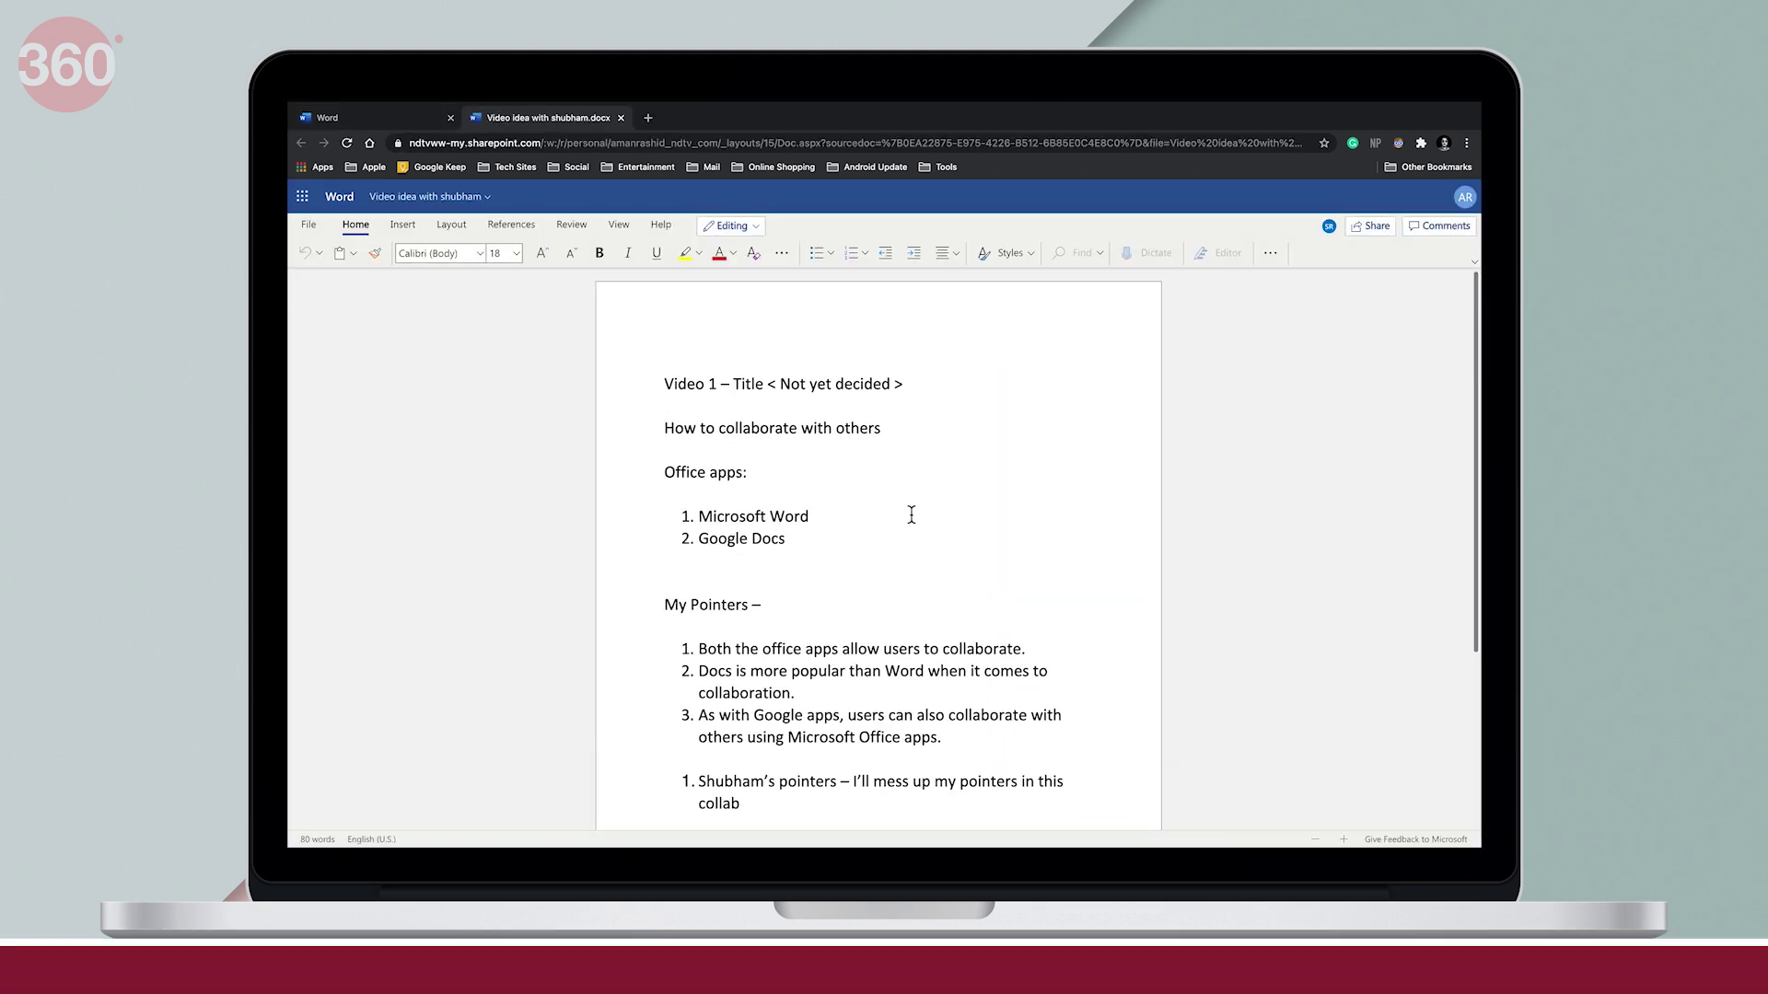
click(1372, 225)
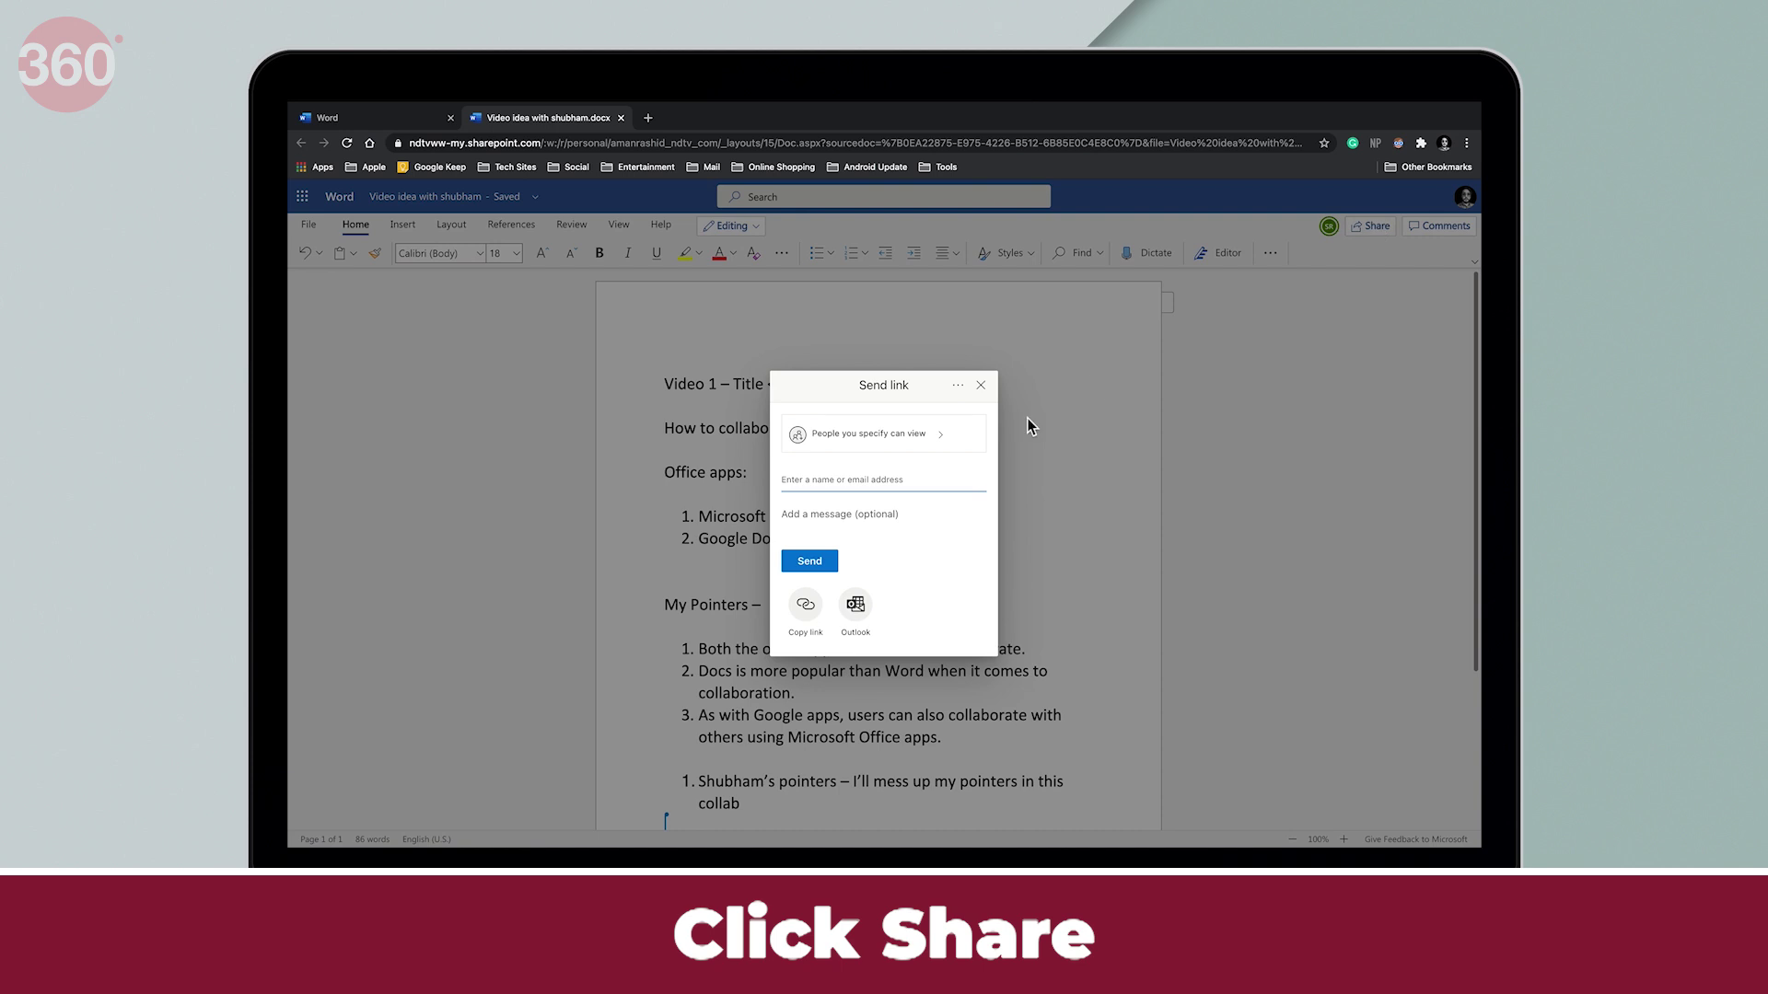
click(944, 440)
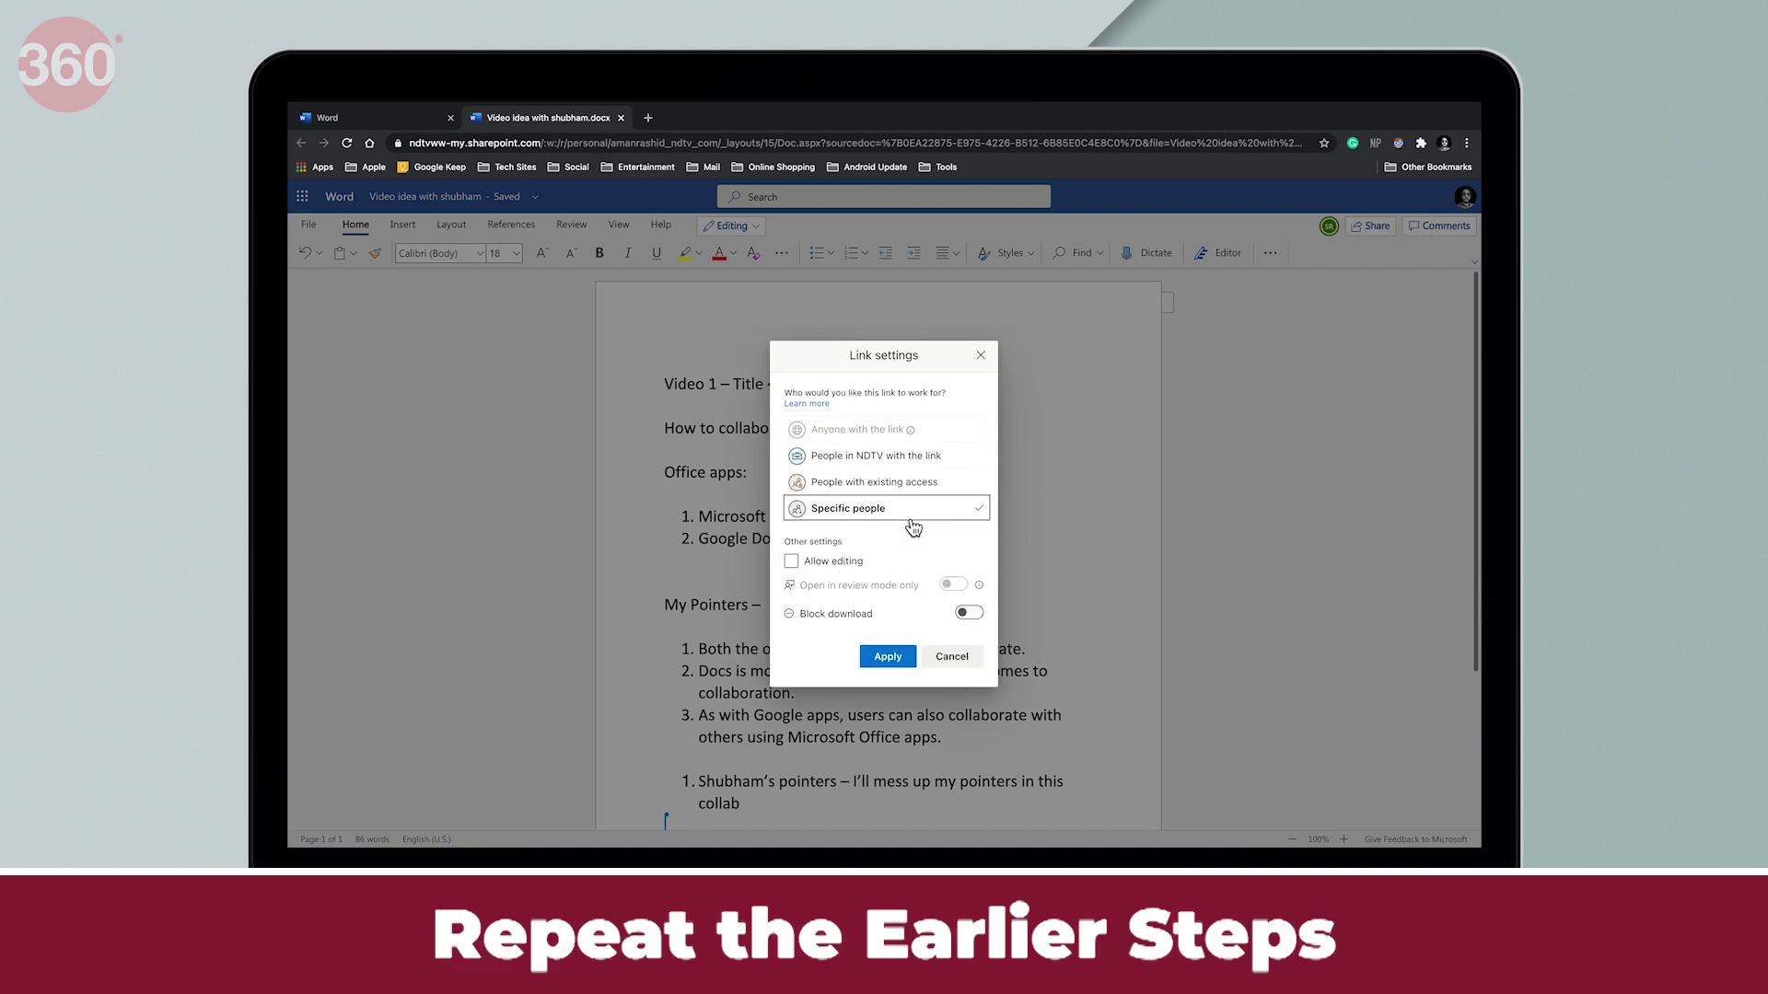
click(794, 565)
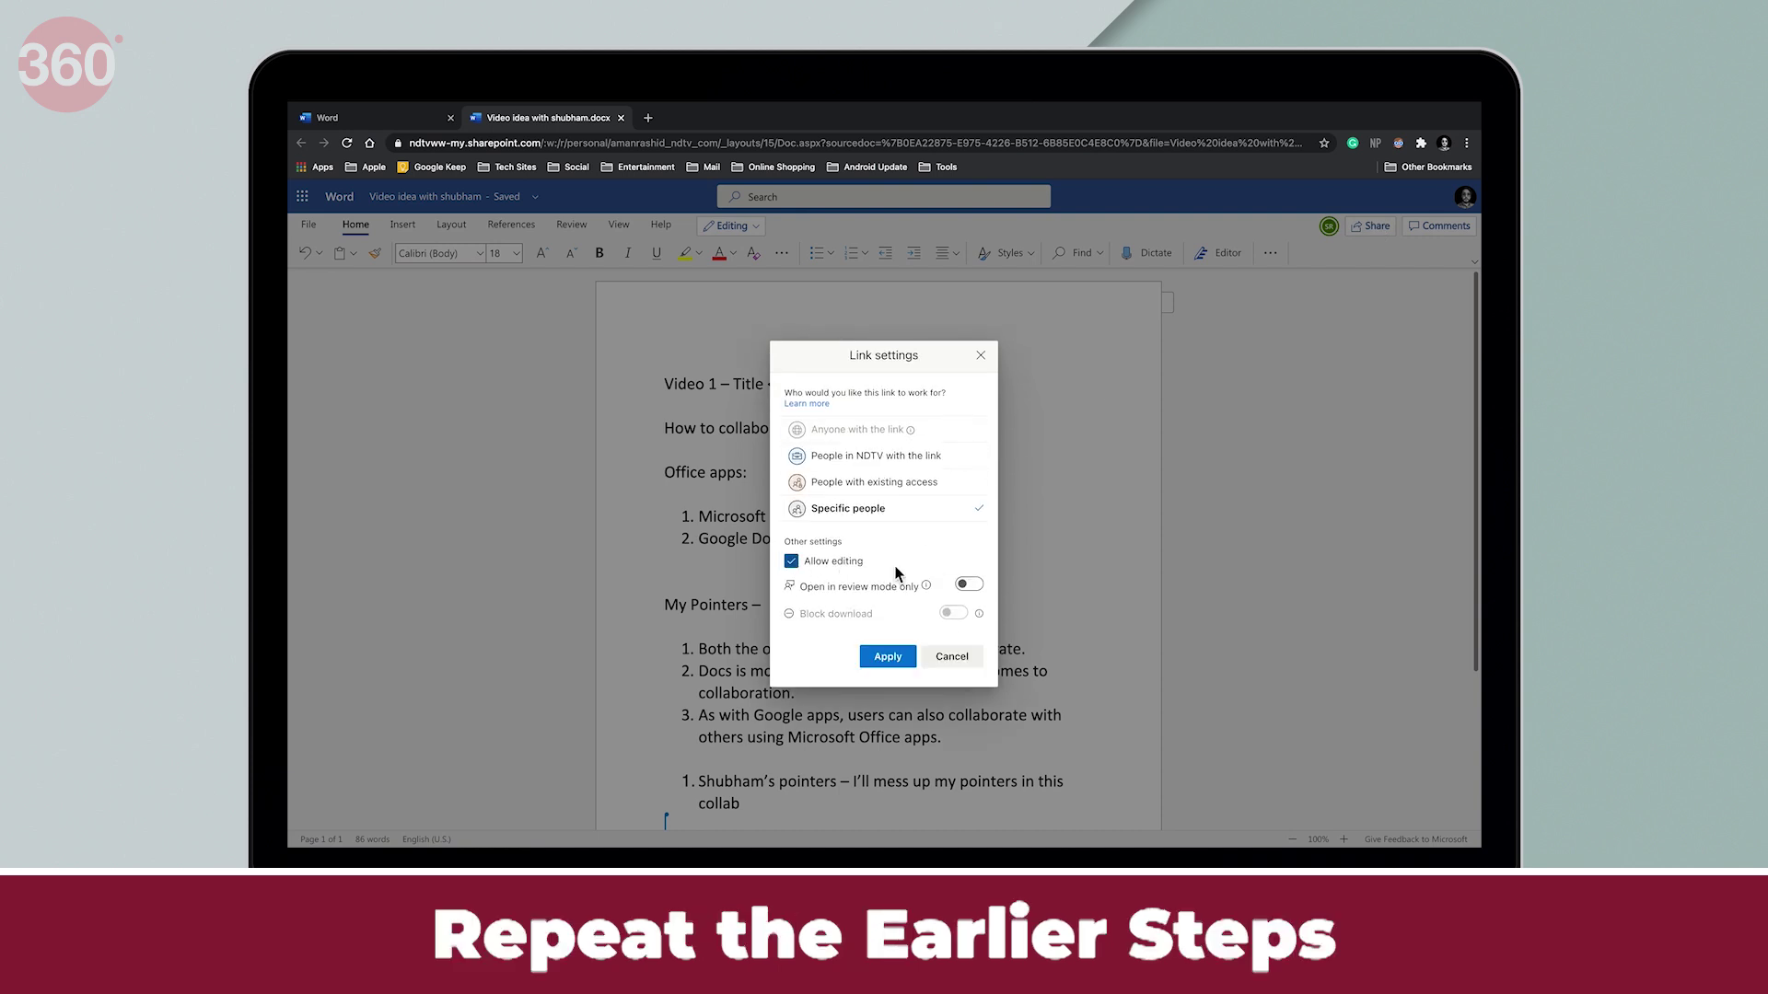
click(887, 656)
- Add the colleague as the recipient of the edit link
click(856, 481)
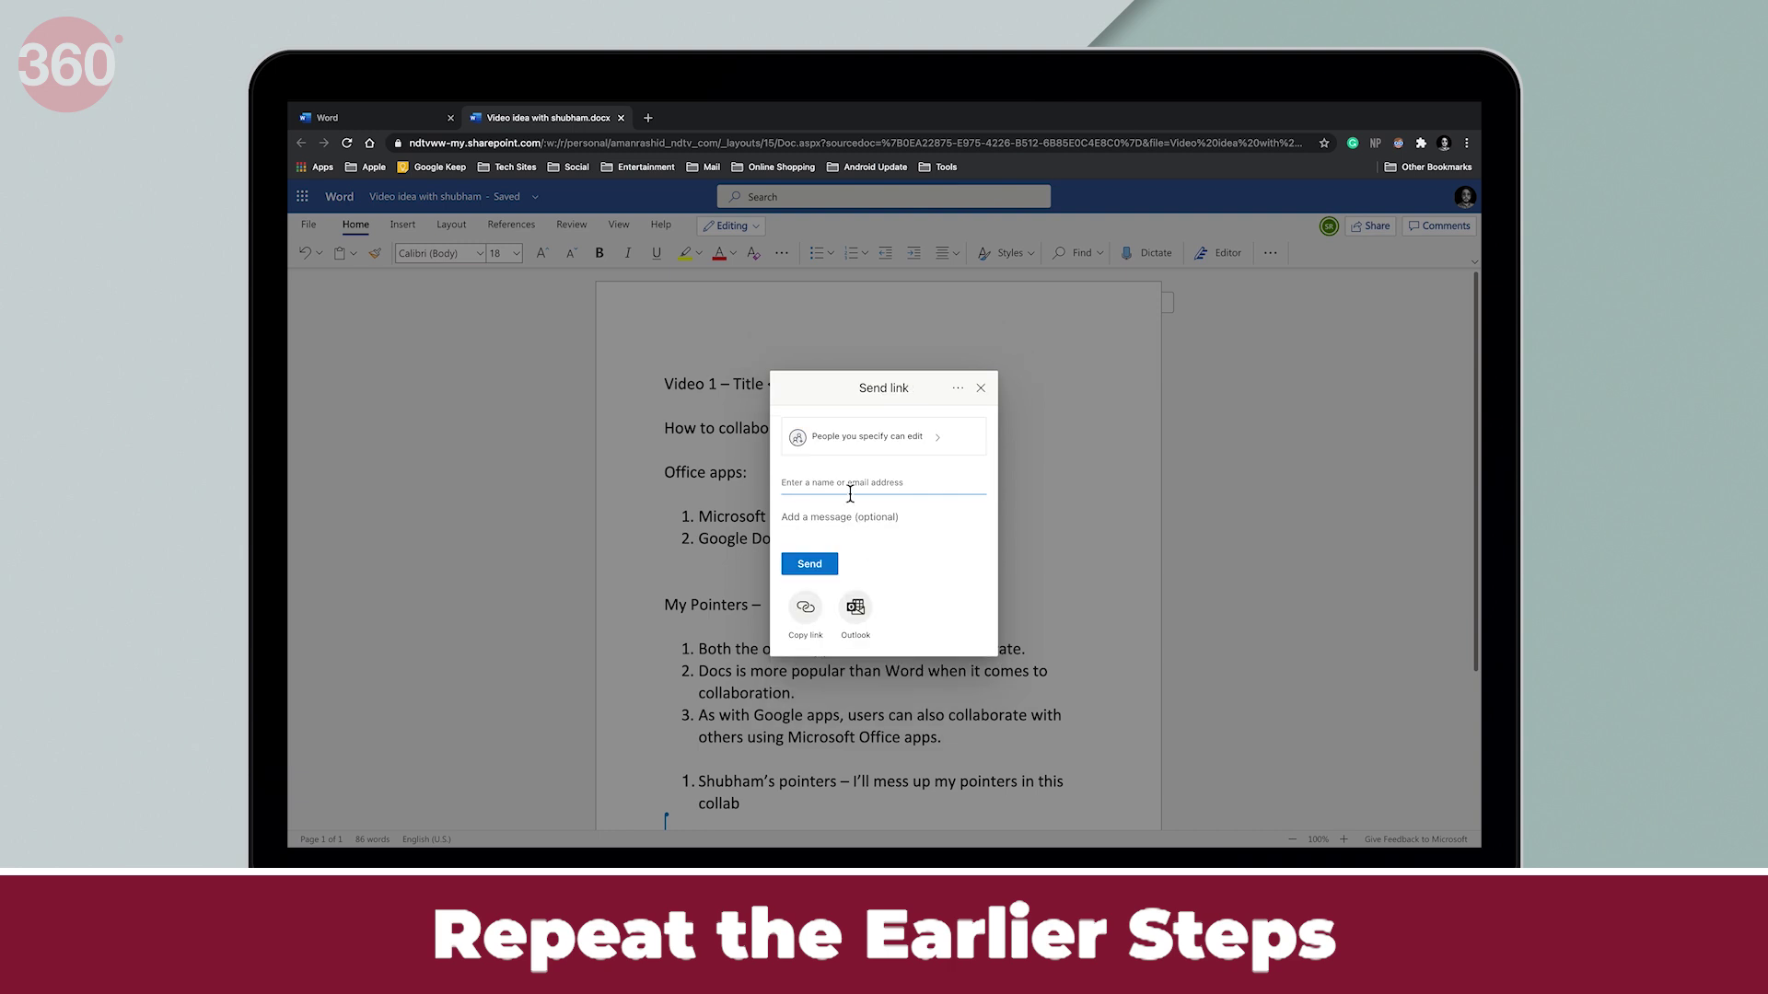
text(pranay)
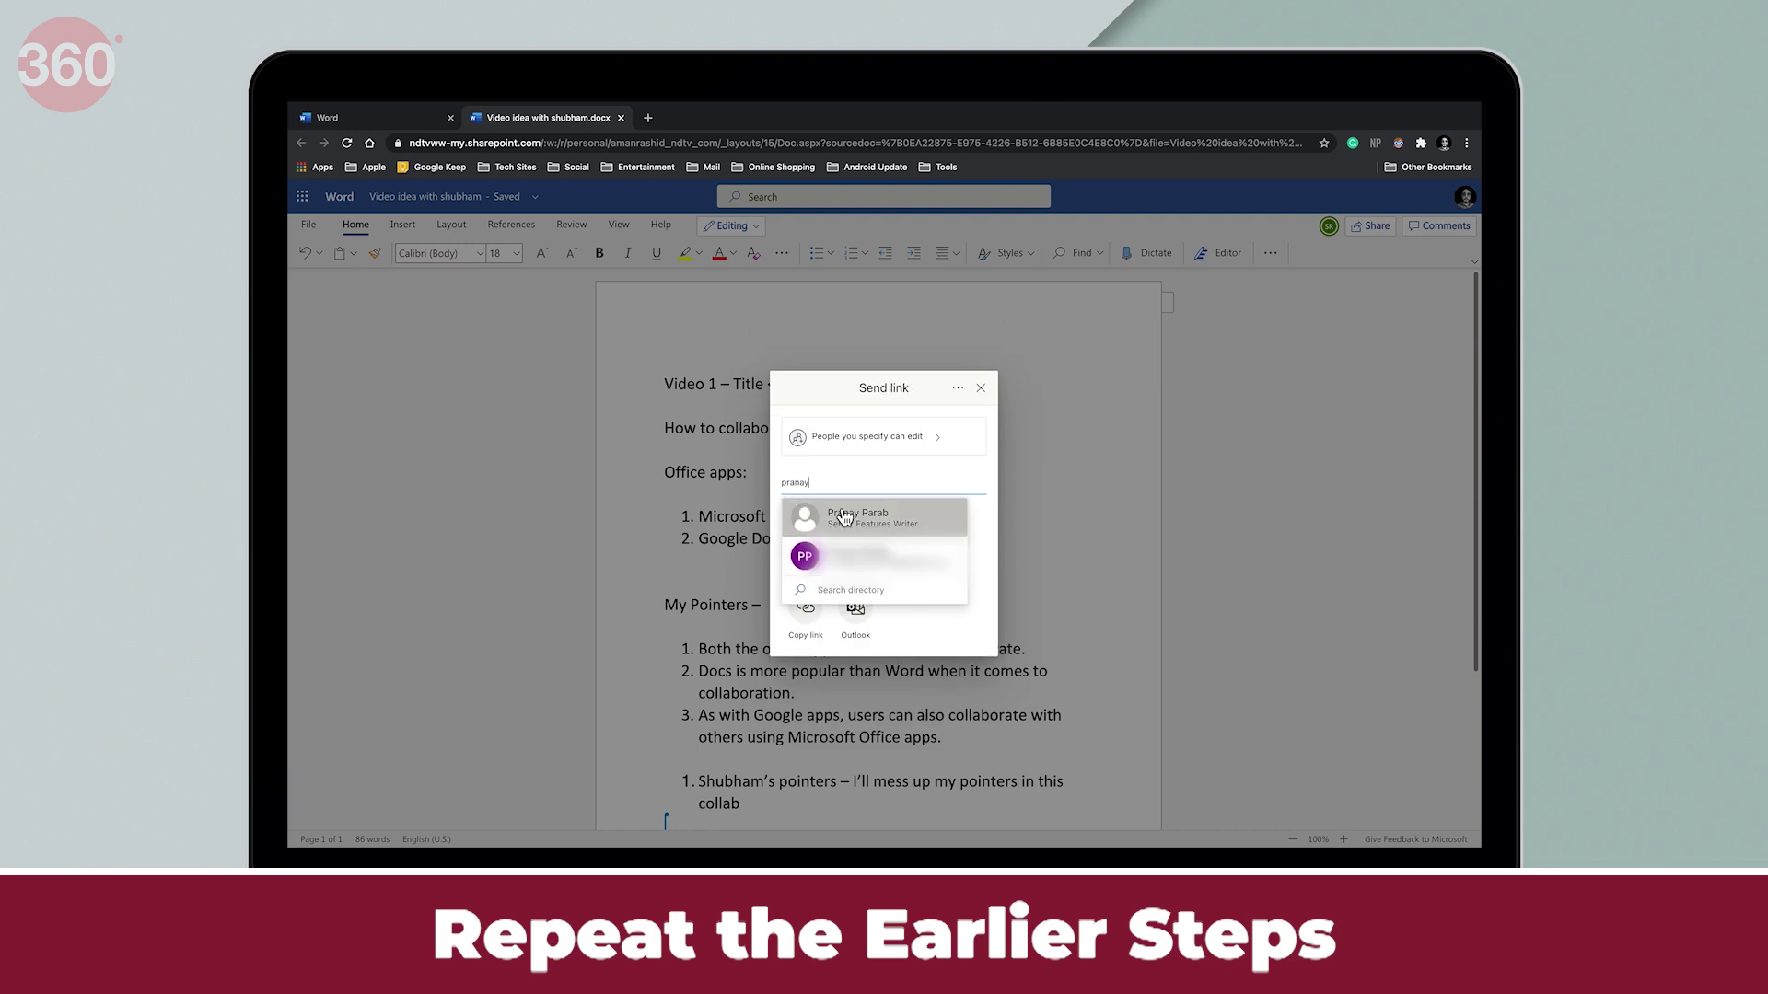
click(925, 532)
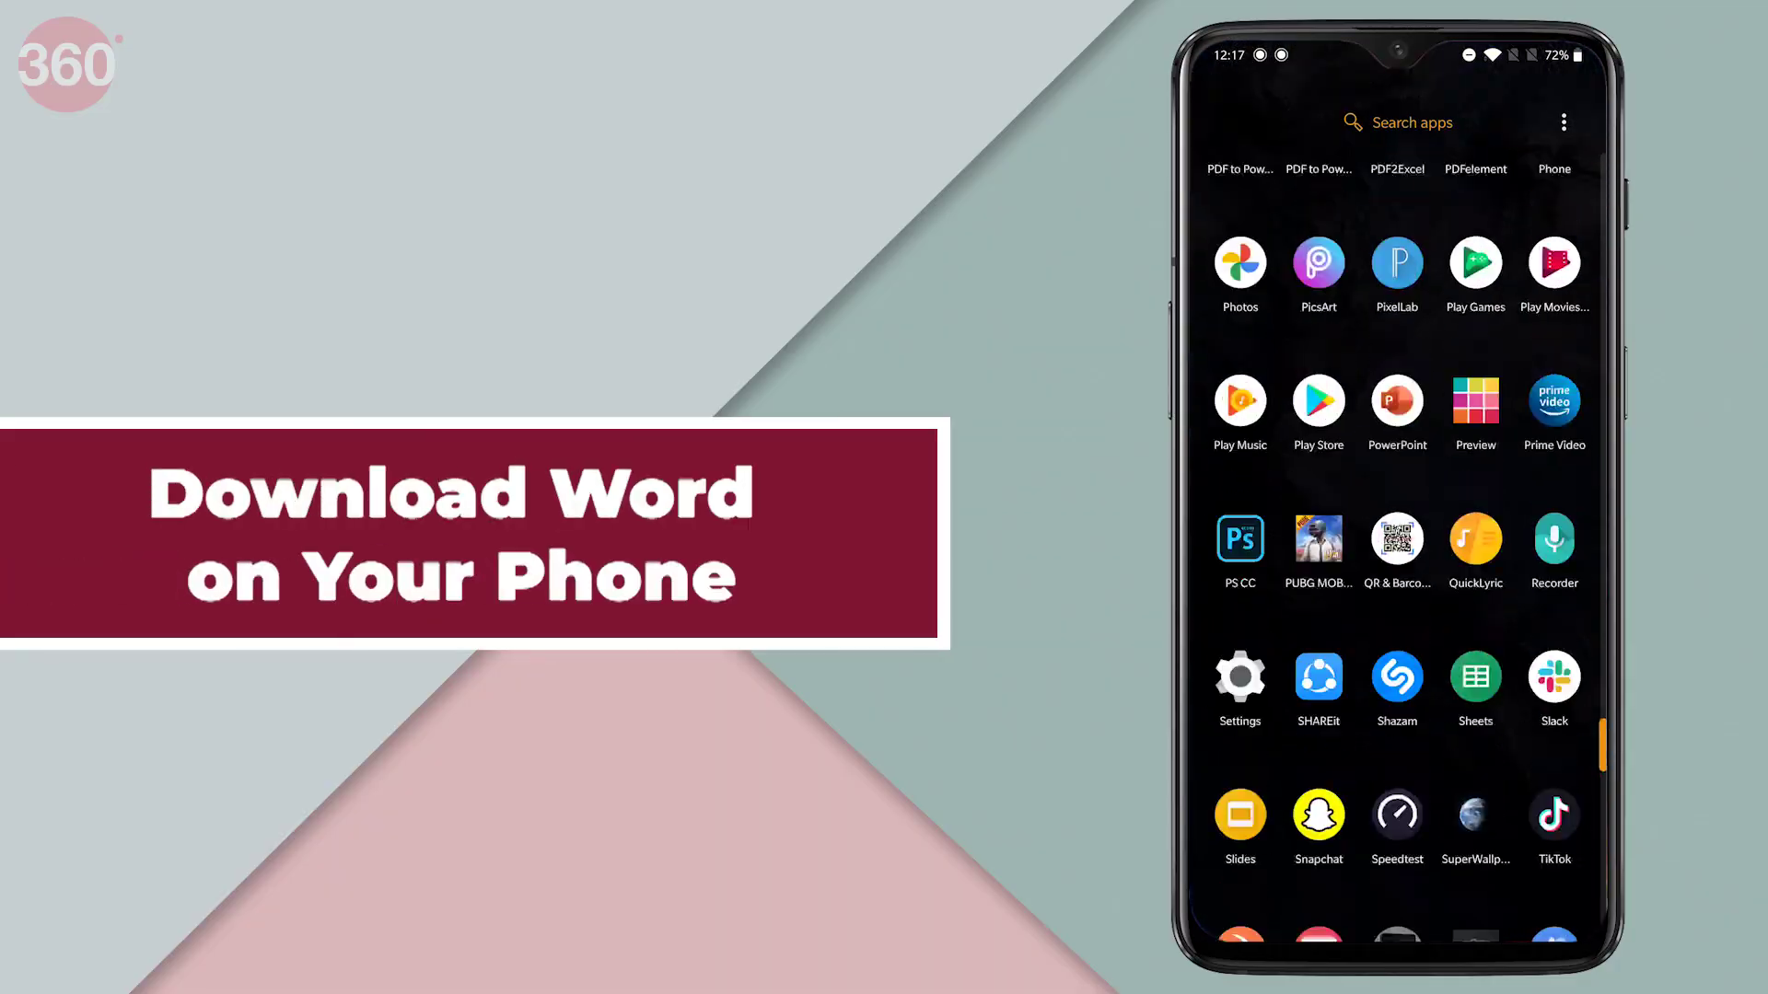
- Browse the phone's app drawer to get Microsoft Word installed and launched
scroll(1397, 553, down, 2)
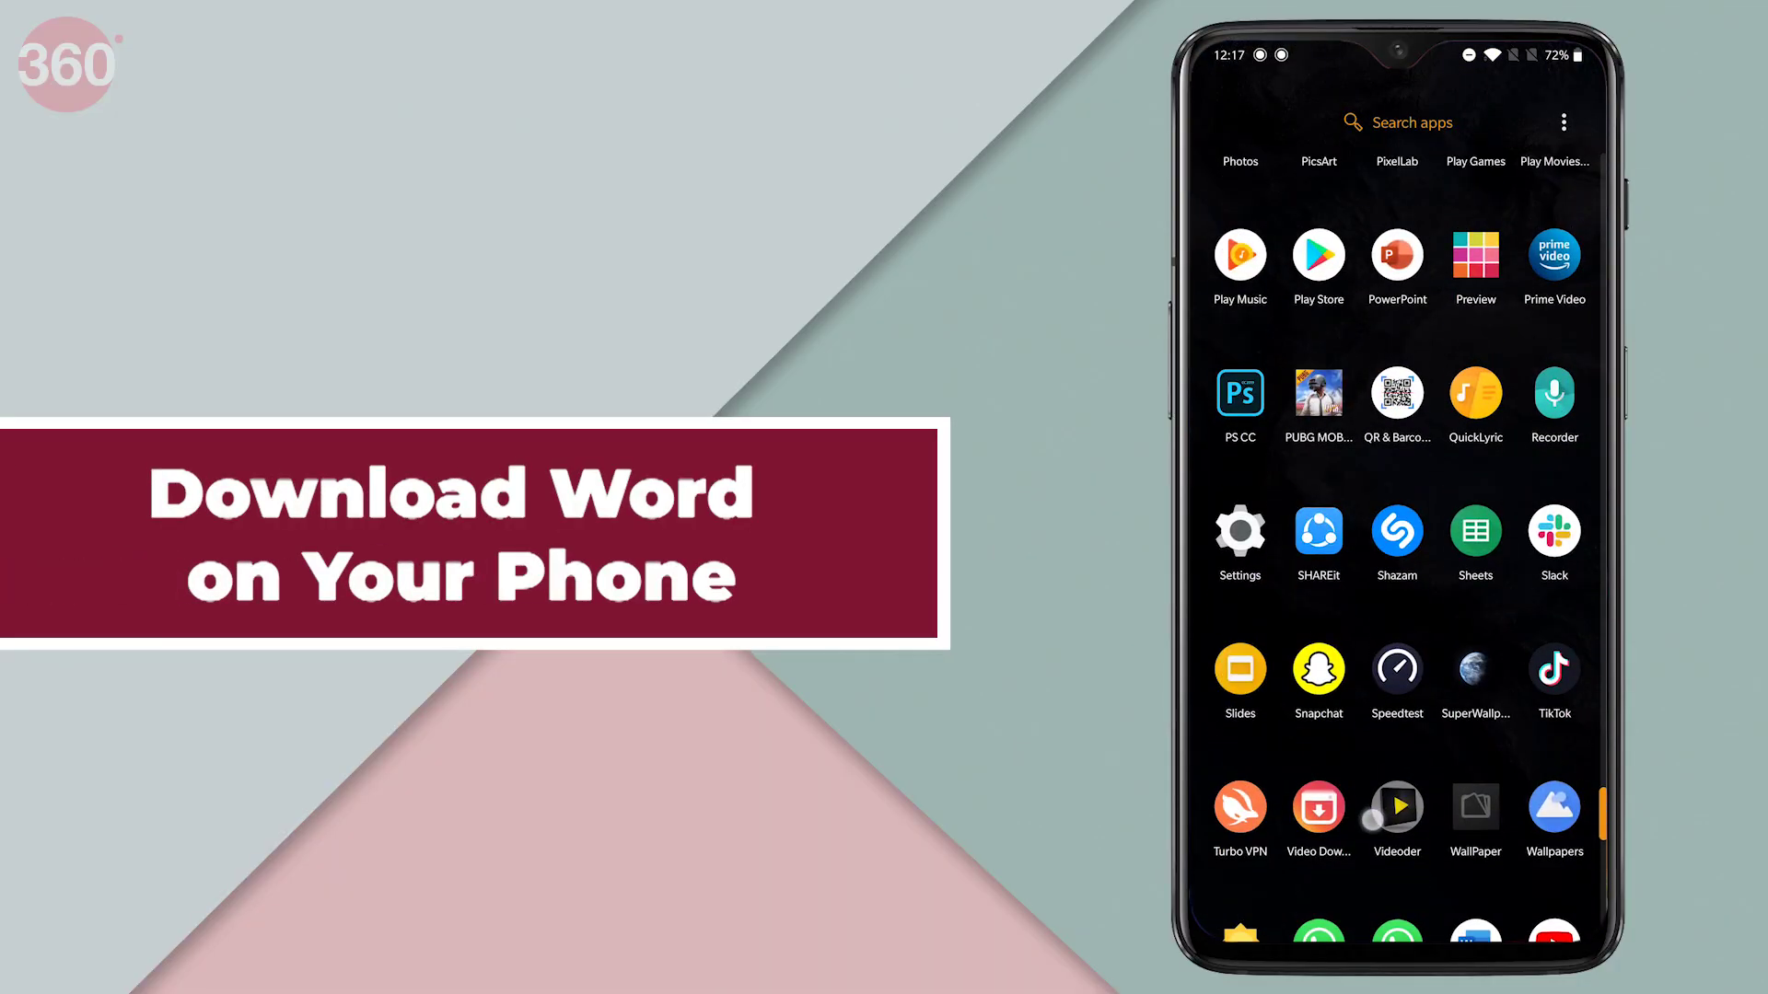
scroll(1397, 553, up, 1)
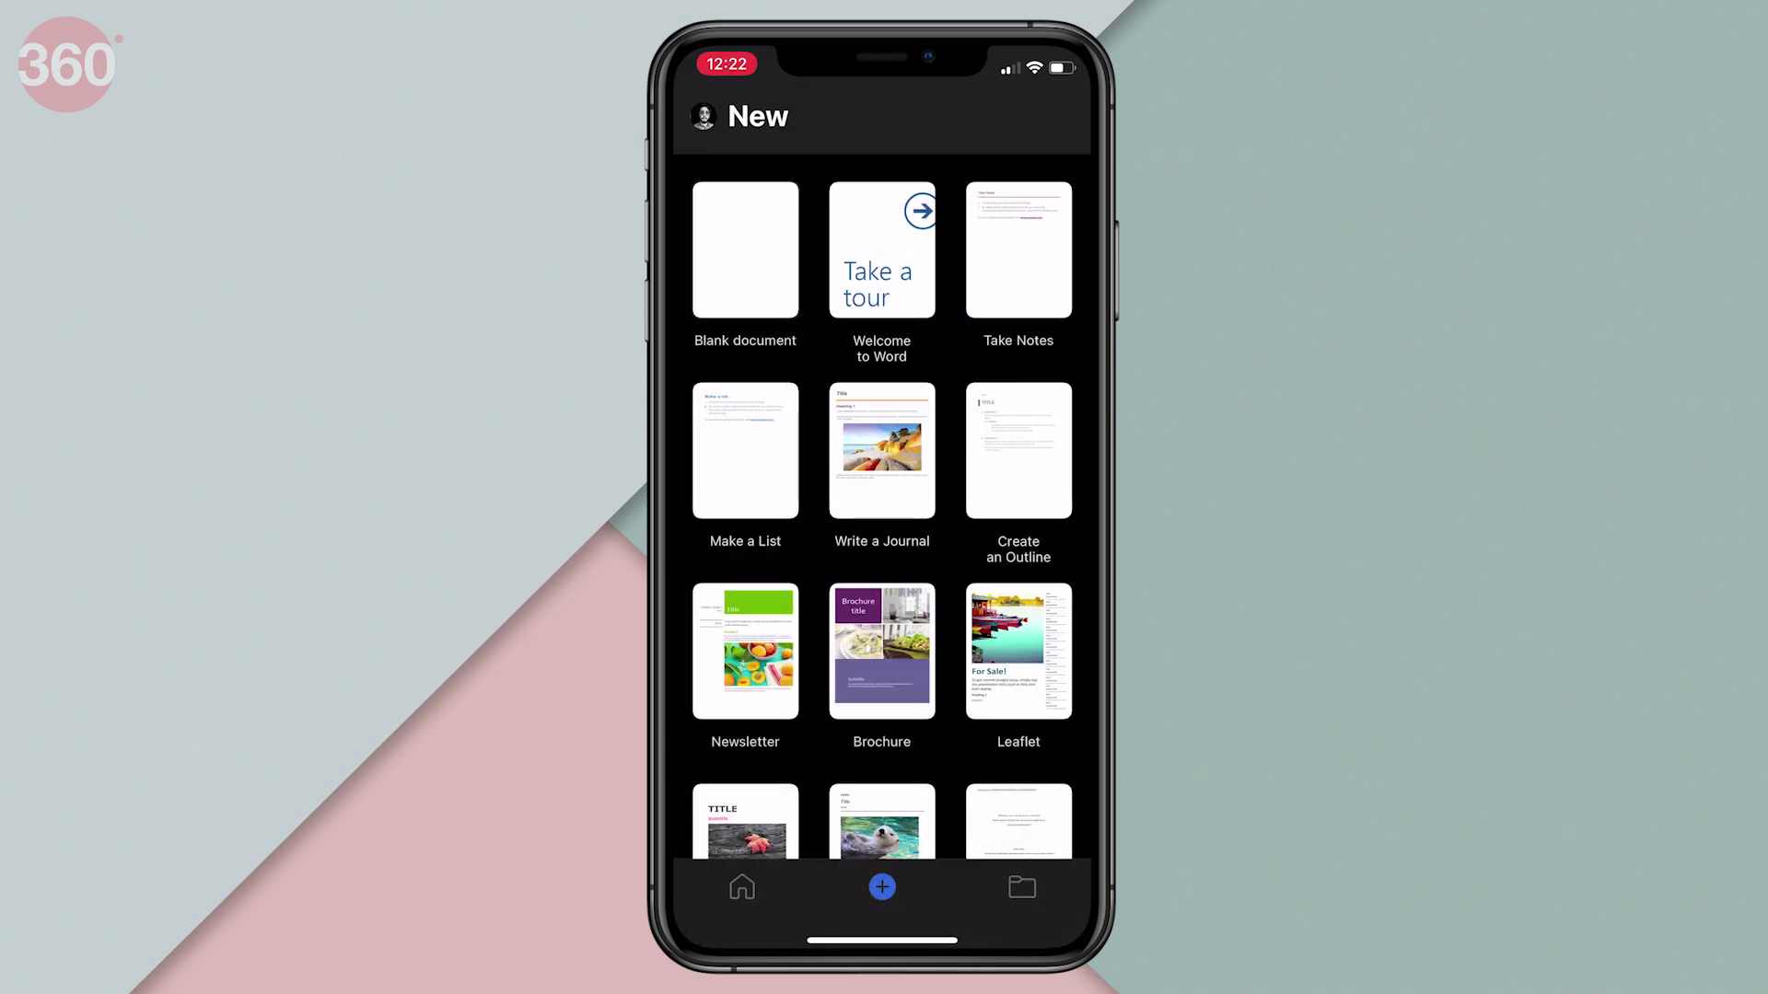
- Check the video-idea document's file properties from the Home recent-files list
click(741, 887)
scroll(882, 497, up, 2)
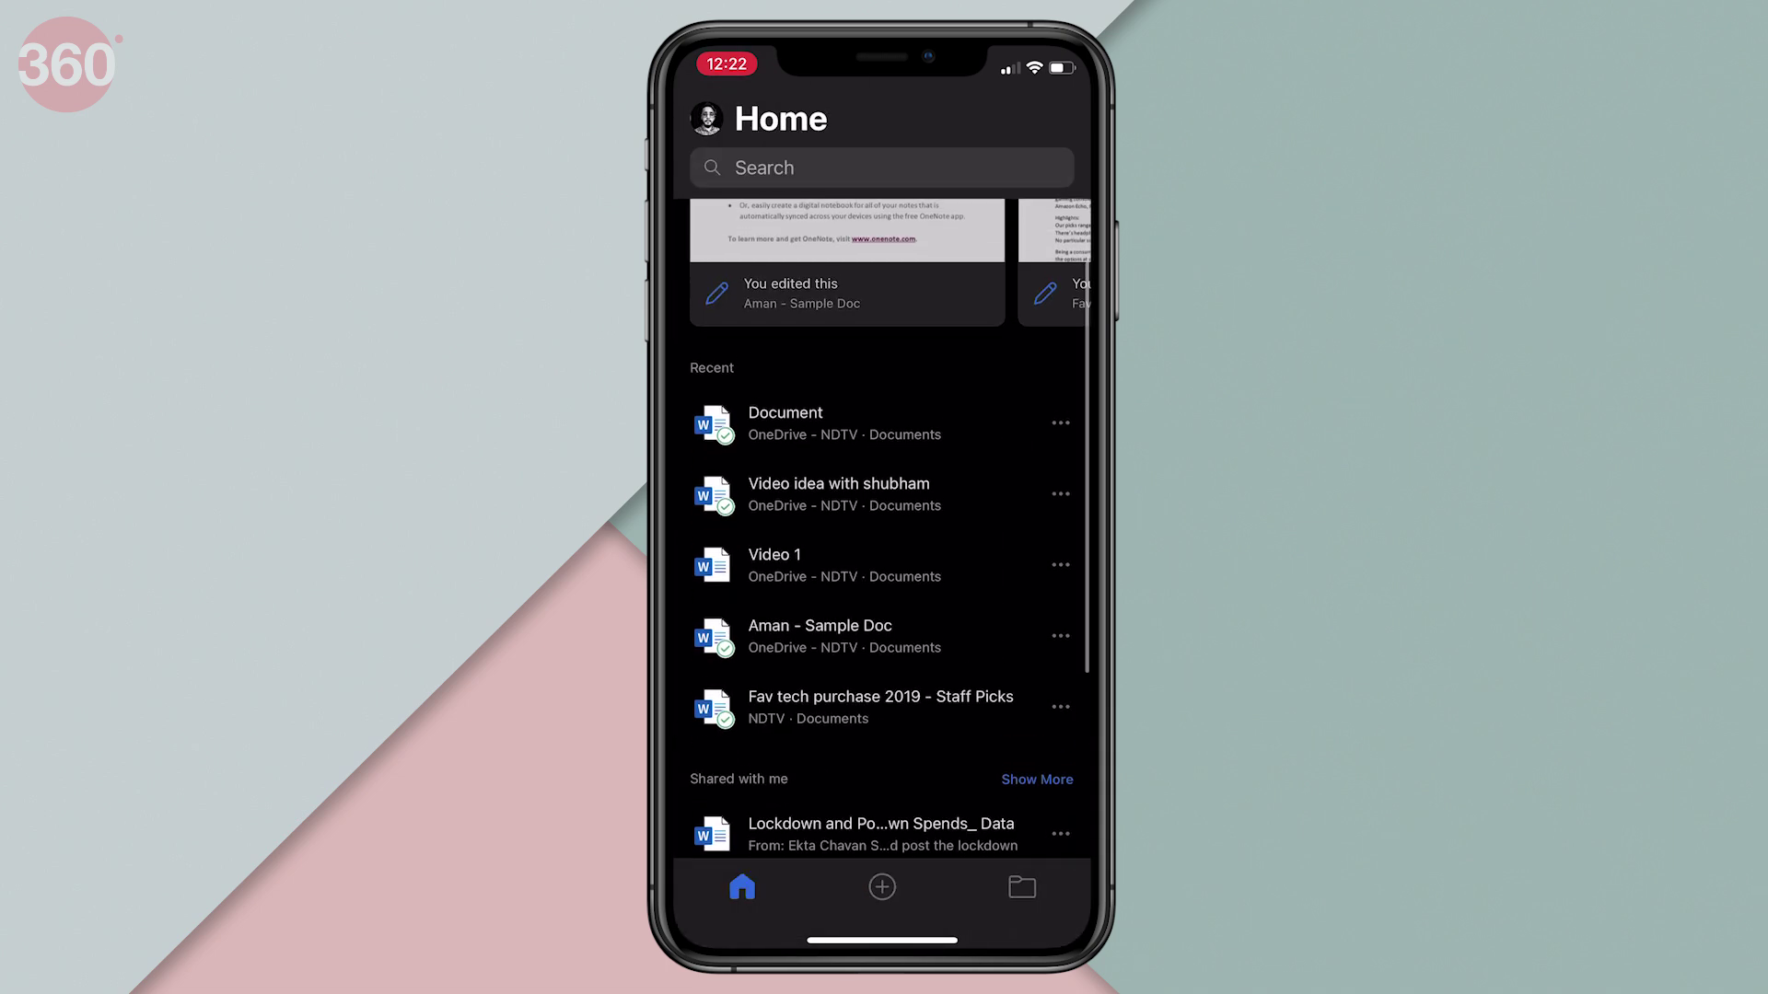
click(1061, 497)
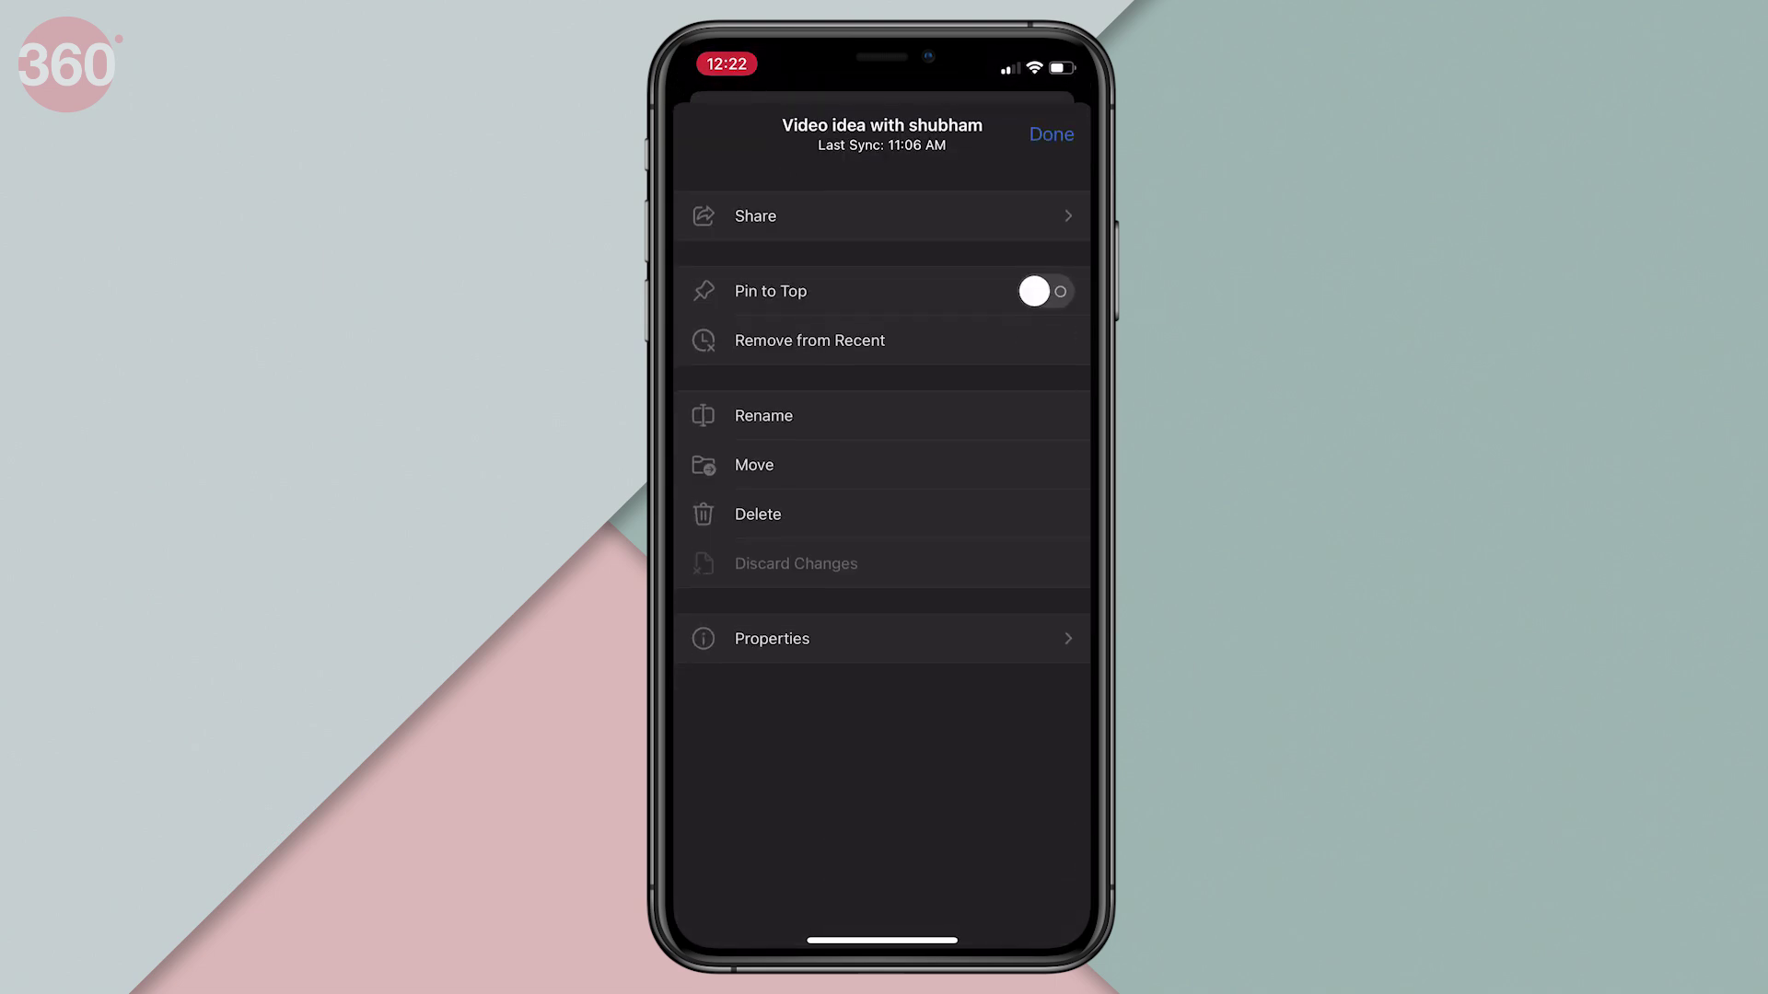
click(764, 635)
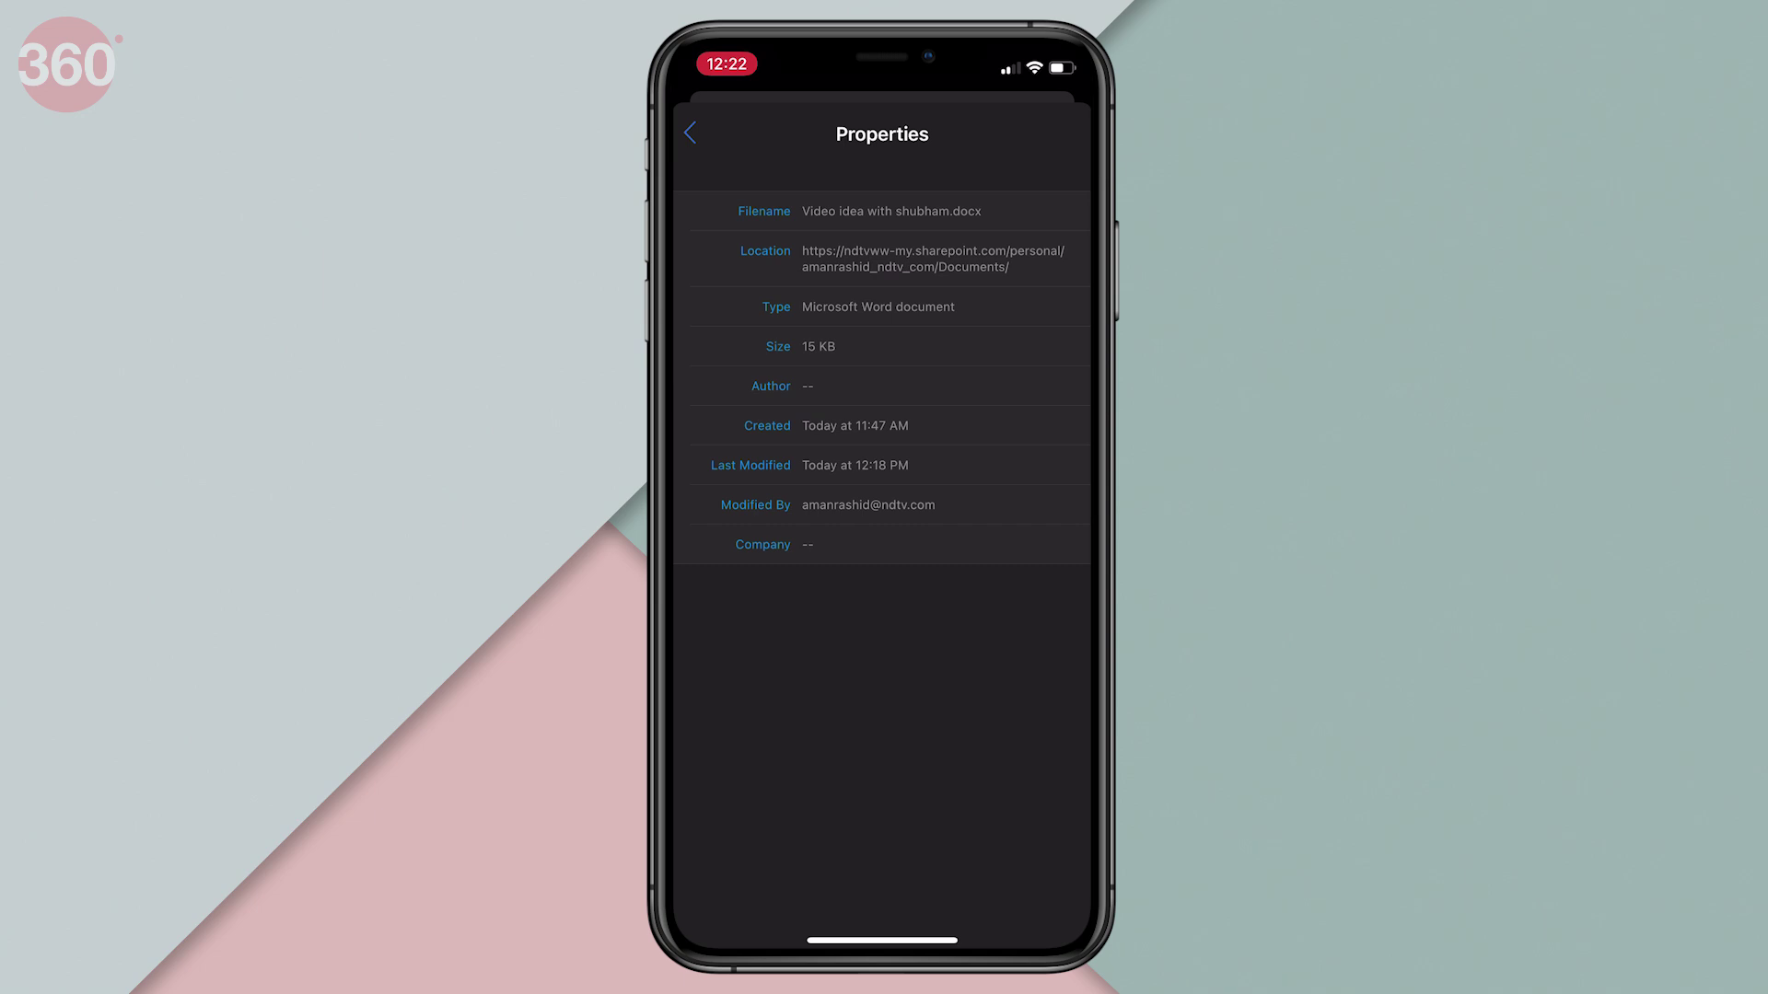
click(690, 133)
click(1049, 134)
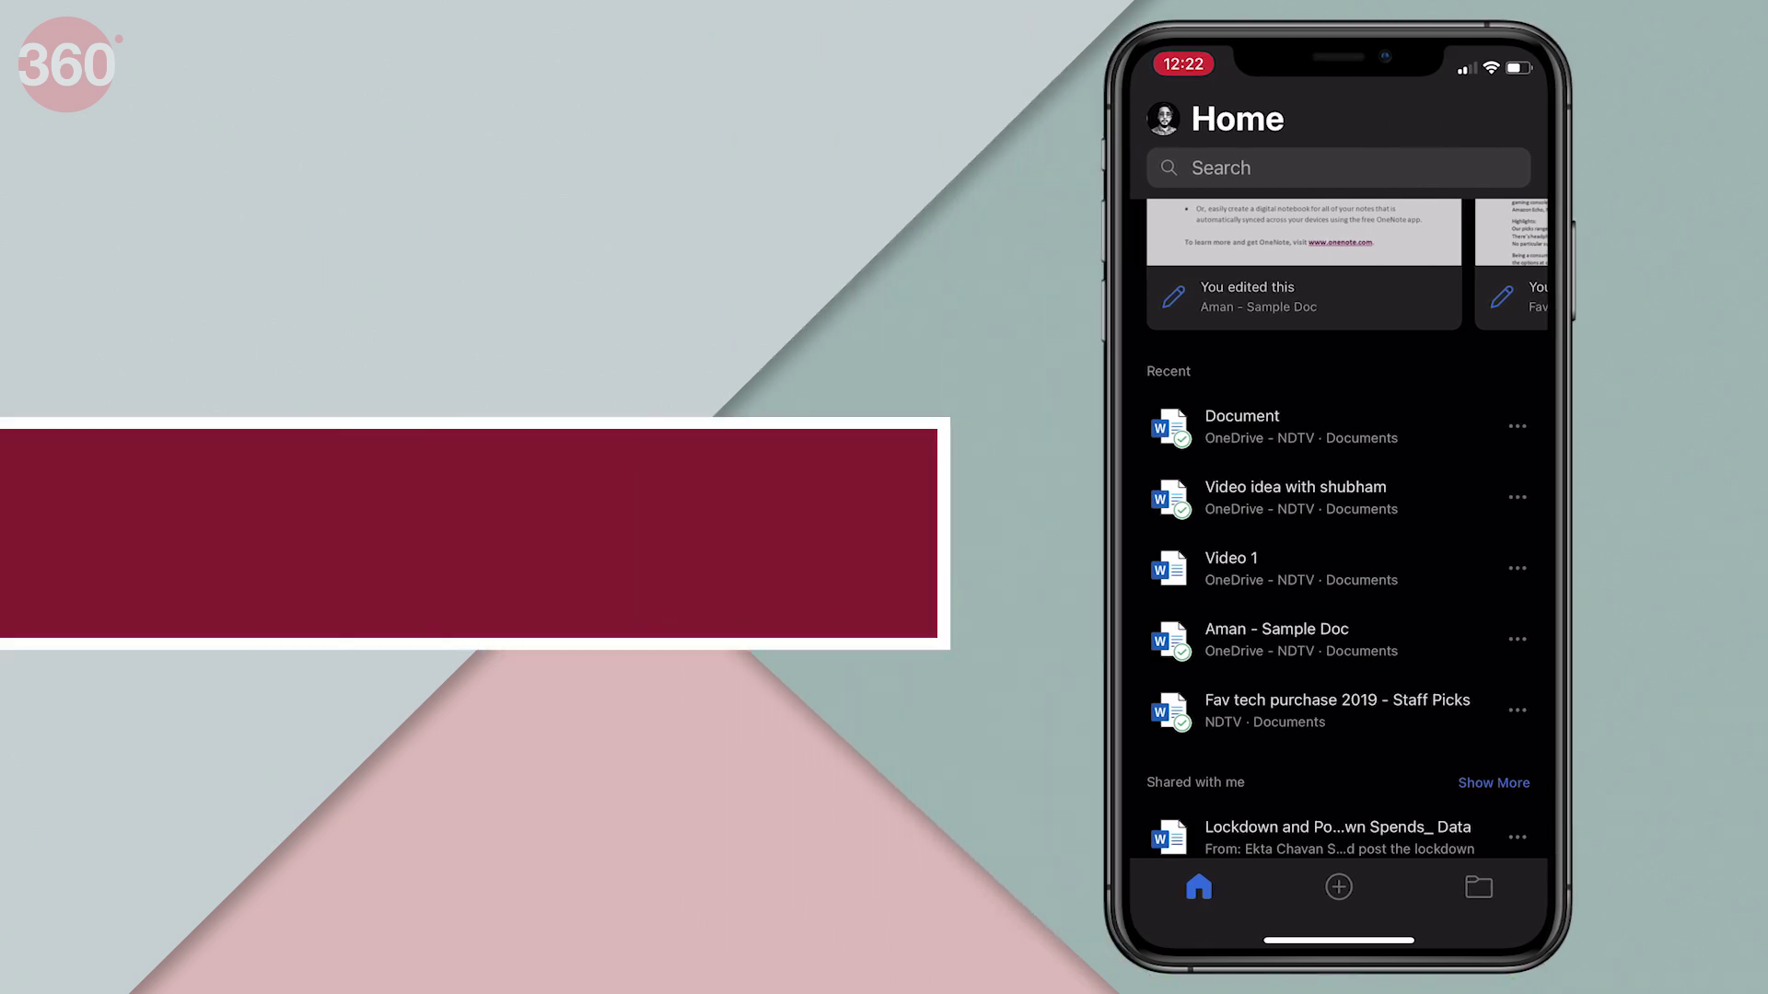
- Open the video-idea document from OneDrive - NDTV and bring up its sharing sheet
click(1022, 887)
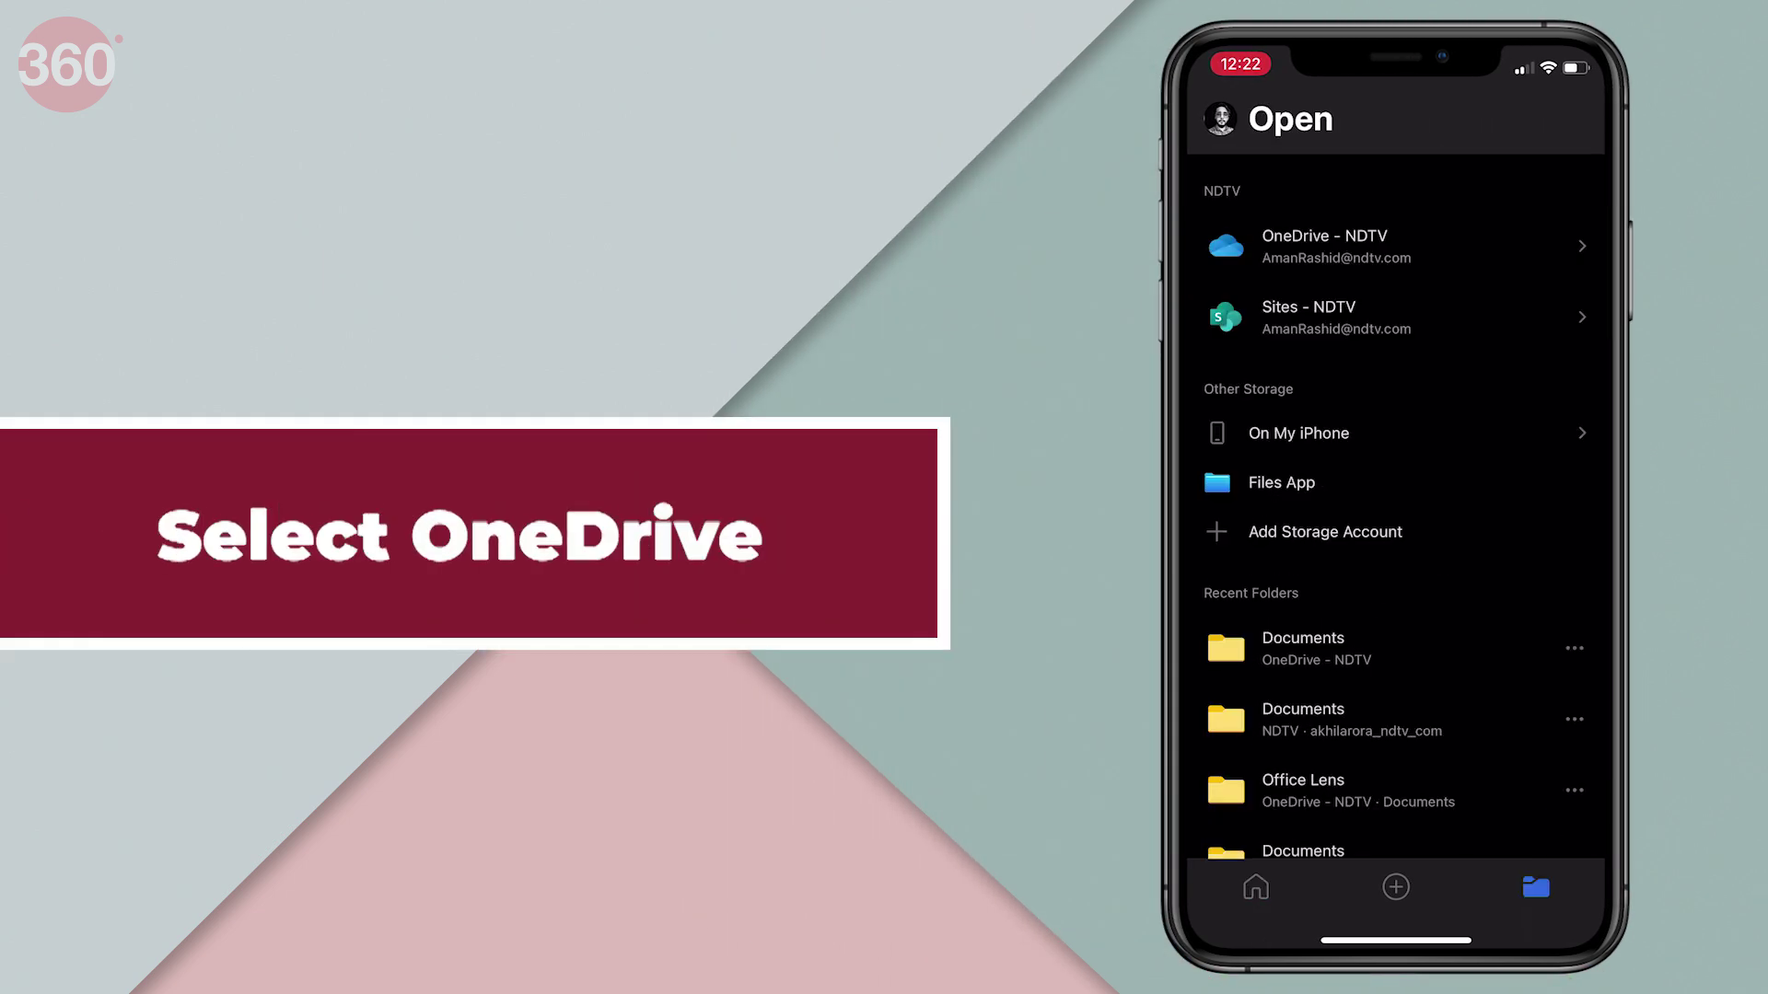
click(1335, 246)
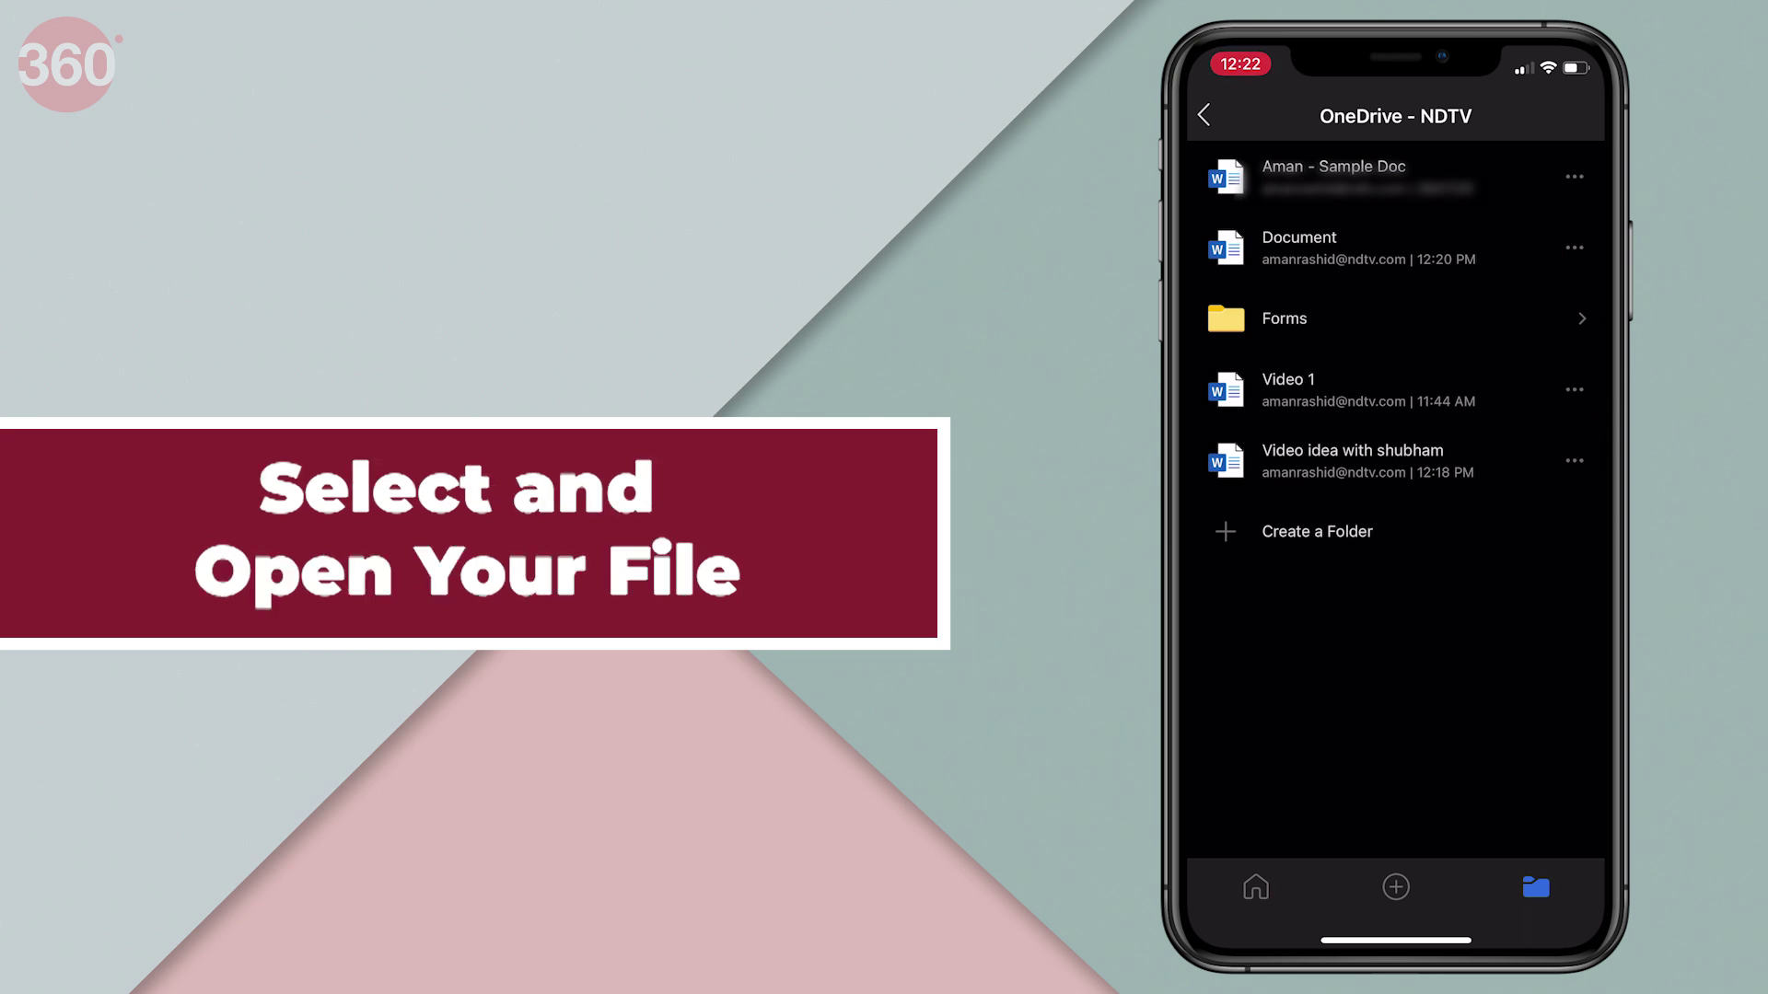
click(1352, 460)
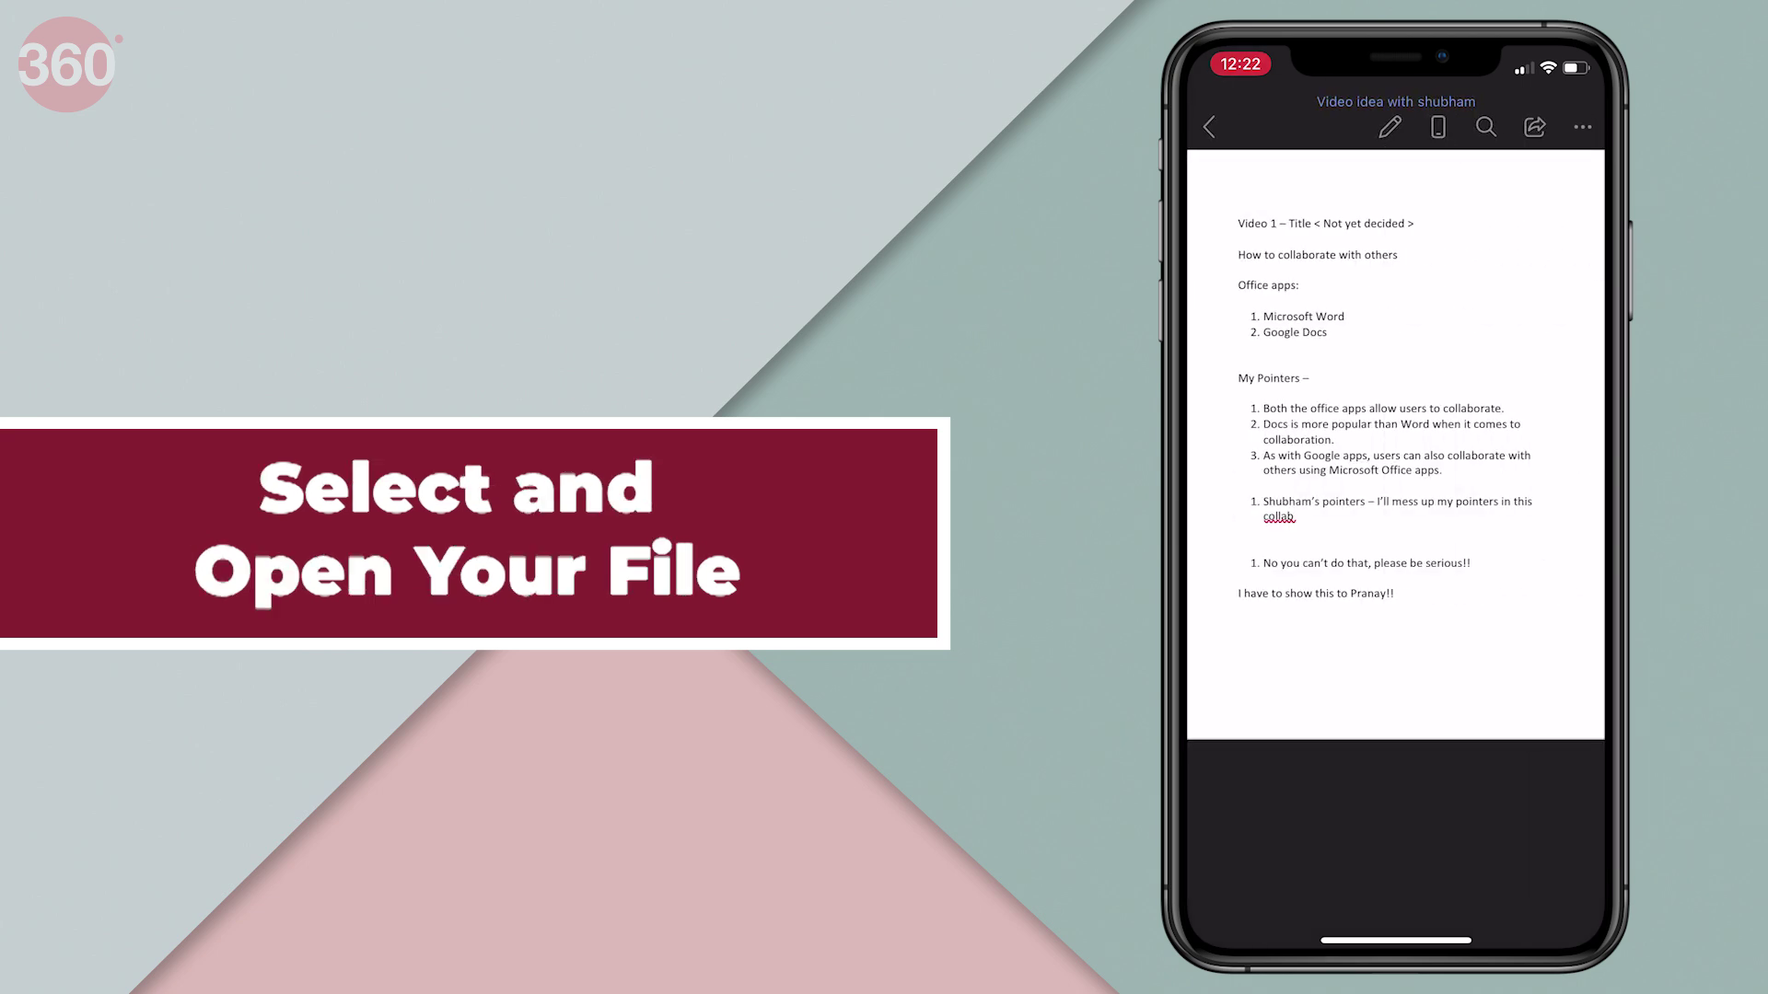
click(1534, 127)
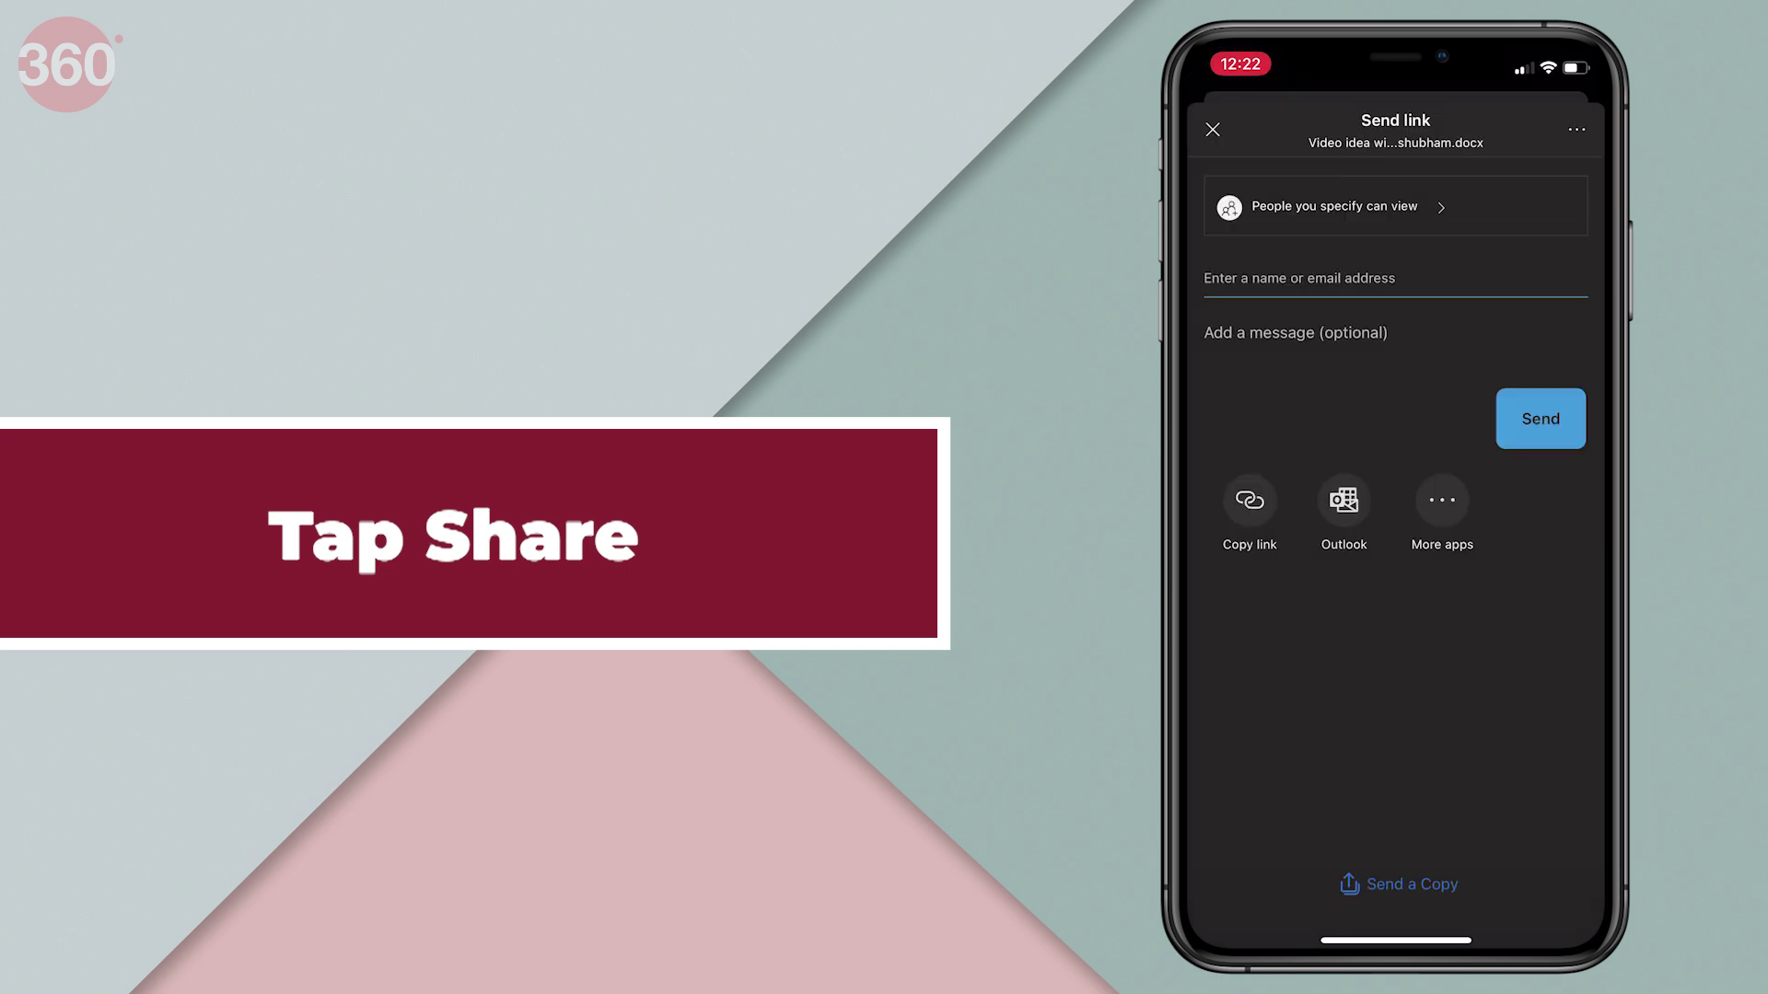
- Send the colleague a Specific-people link with editing allowed for the video-idea document
click(1326, 206)
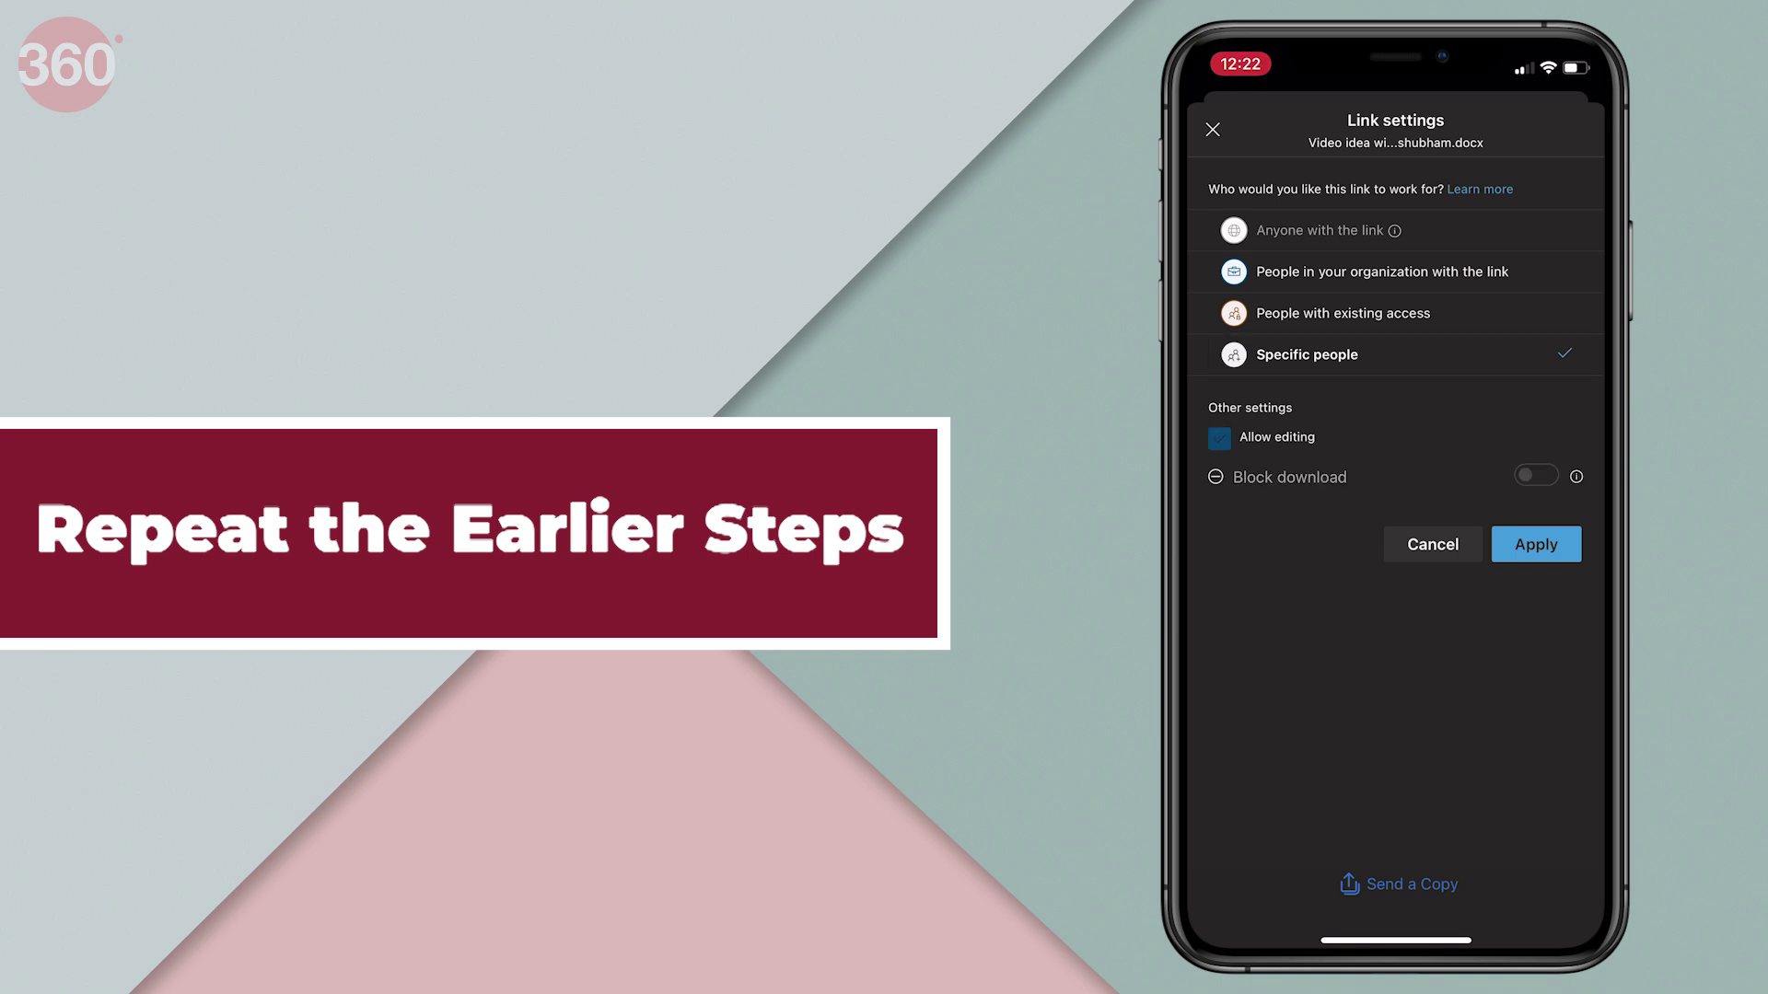
click(1536, 544)
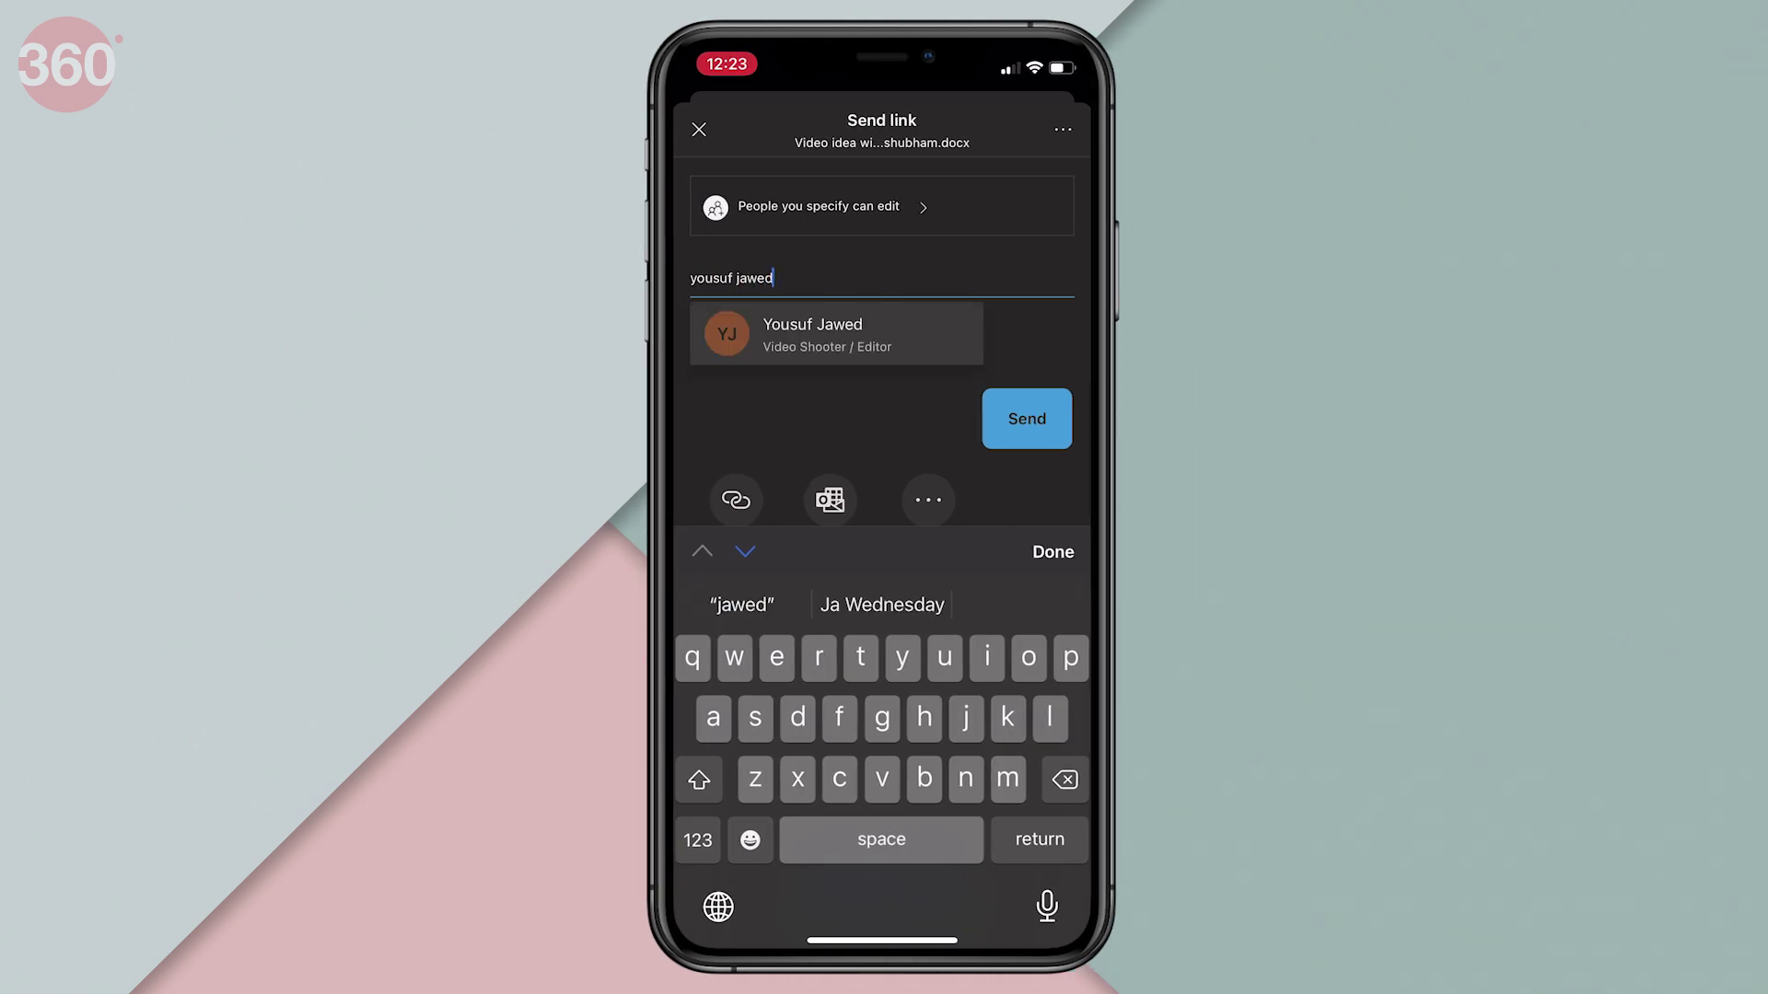
click(809, 336)
click(1026, 427)
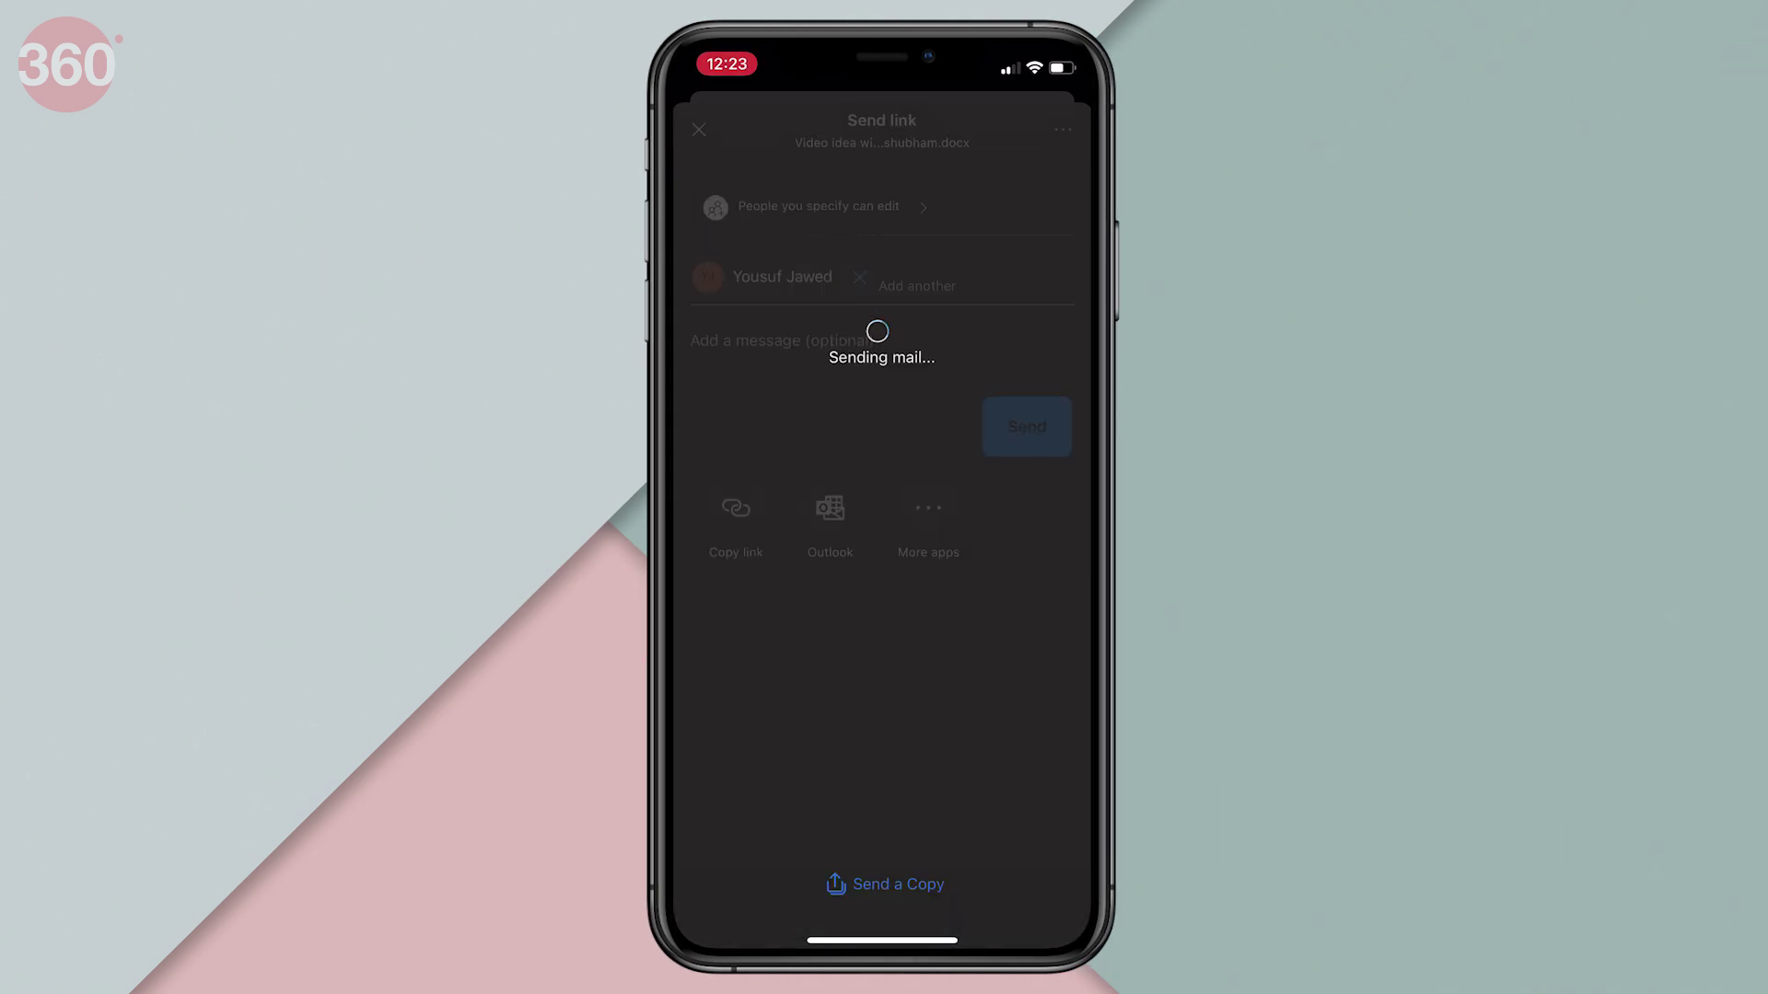